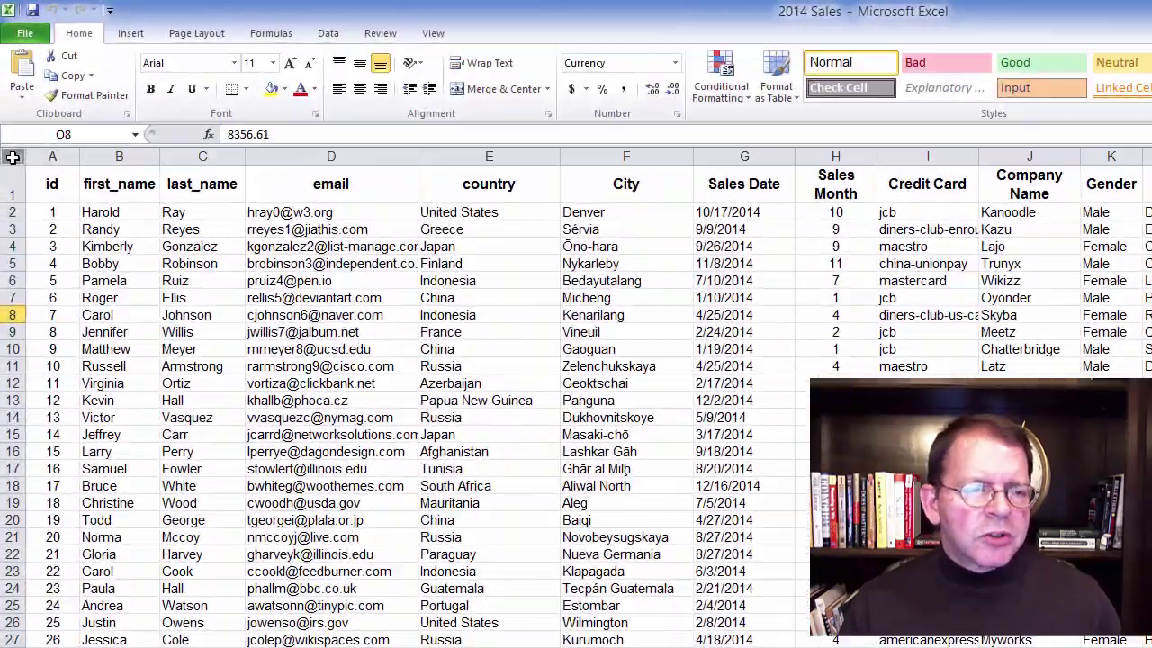
Insert a PivotTable from the full data range data!$A:$O onto a new worksheet.
click(7, 104)
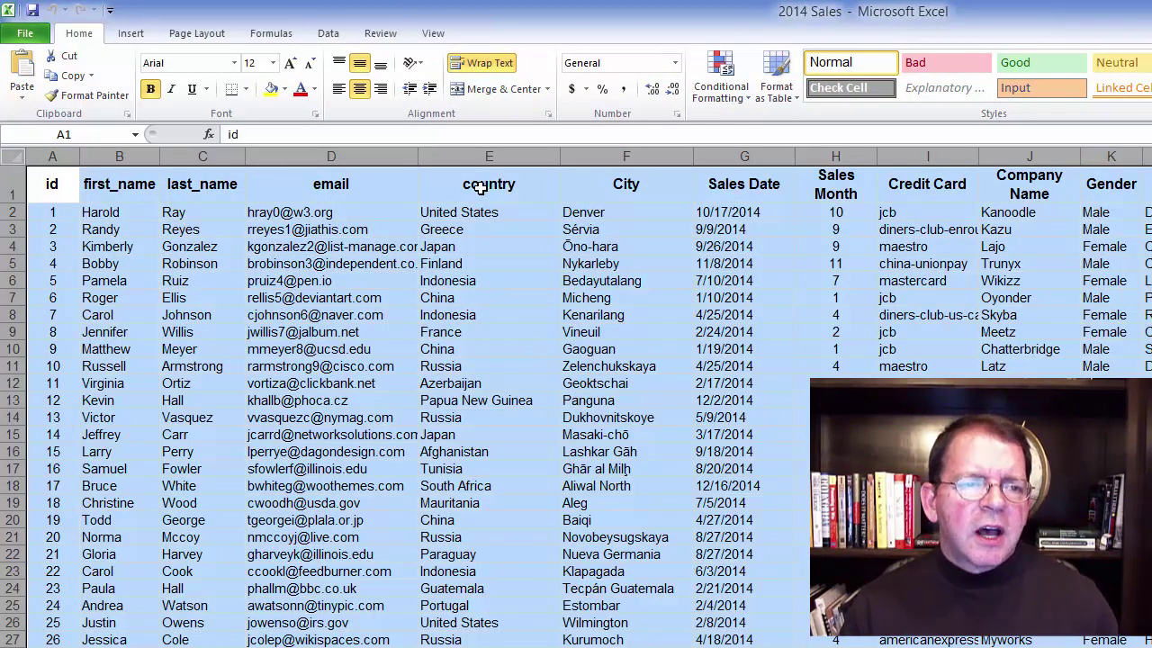
click(130, 33)
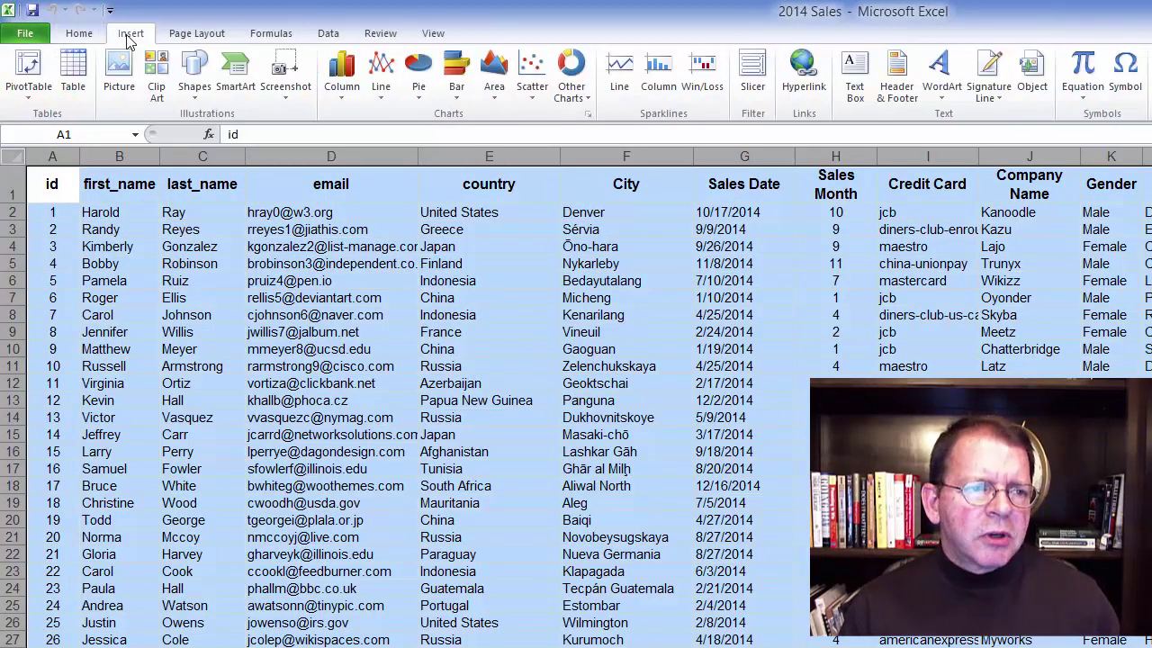
click(40, 85)
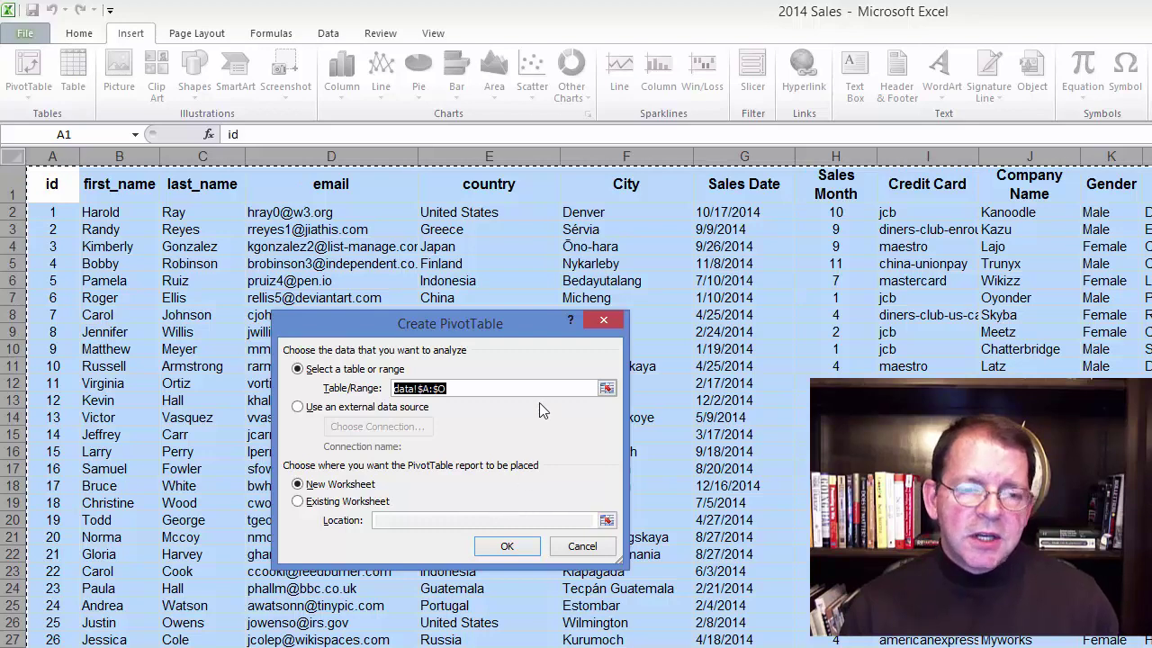
click(507, 549)
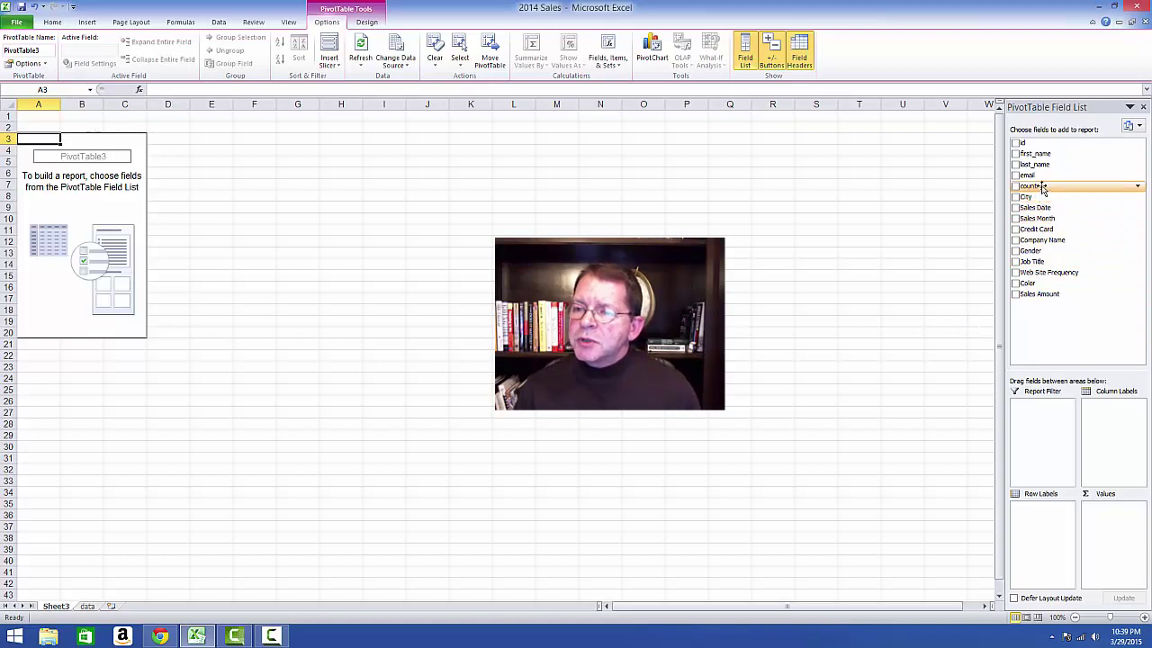
Put country in Row Labels and Sales Amount in Values, showing a count per country.
drag(1041, 186, 1044, 510)
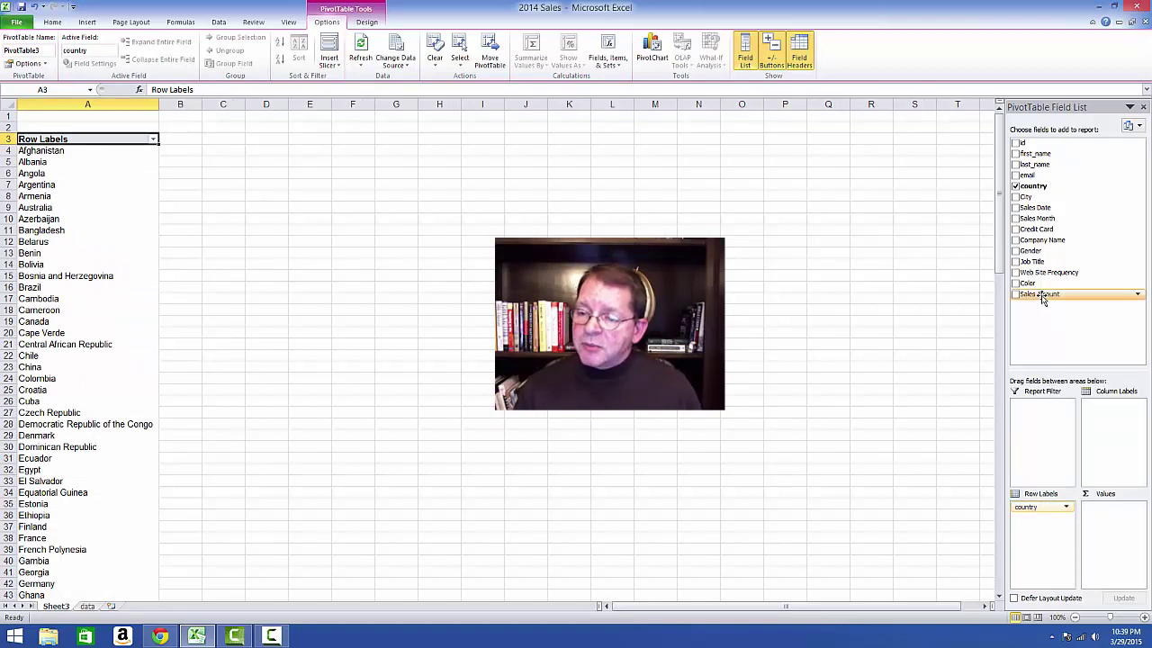
drag(1042, 299, 1117, 512)
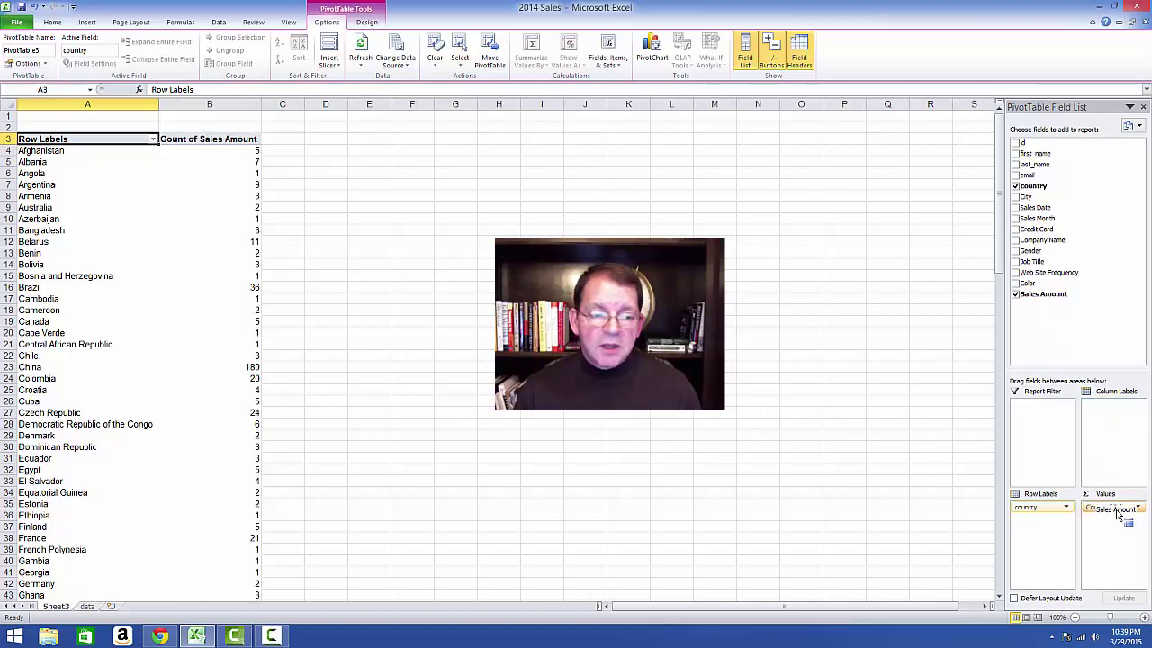
drag(1118, 513, 1115, 507)
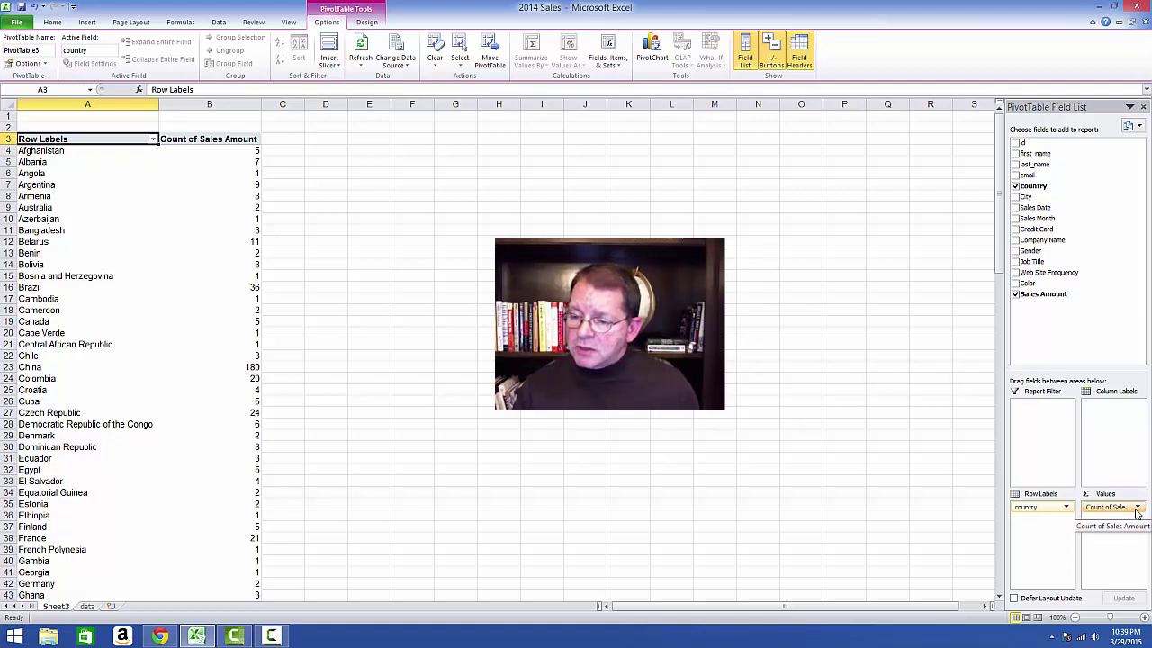
Change the Sales Amount value field summary from Count to Sum.
click(1135, 509)
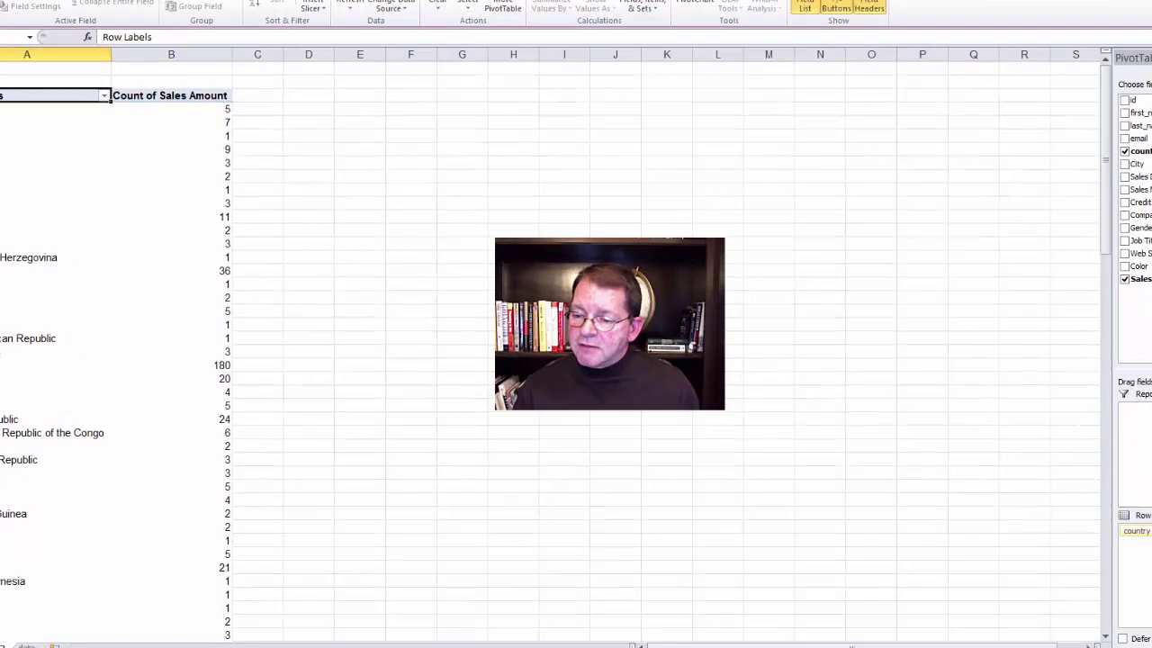
click(1147, 640)
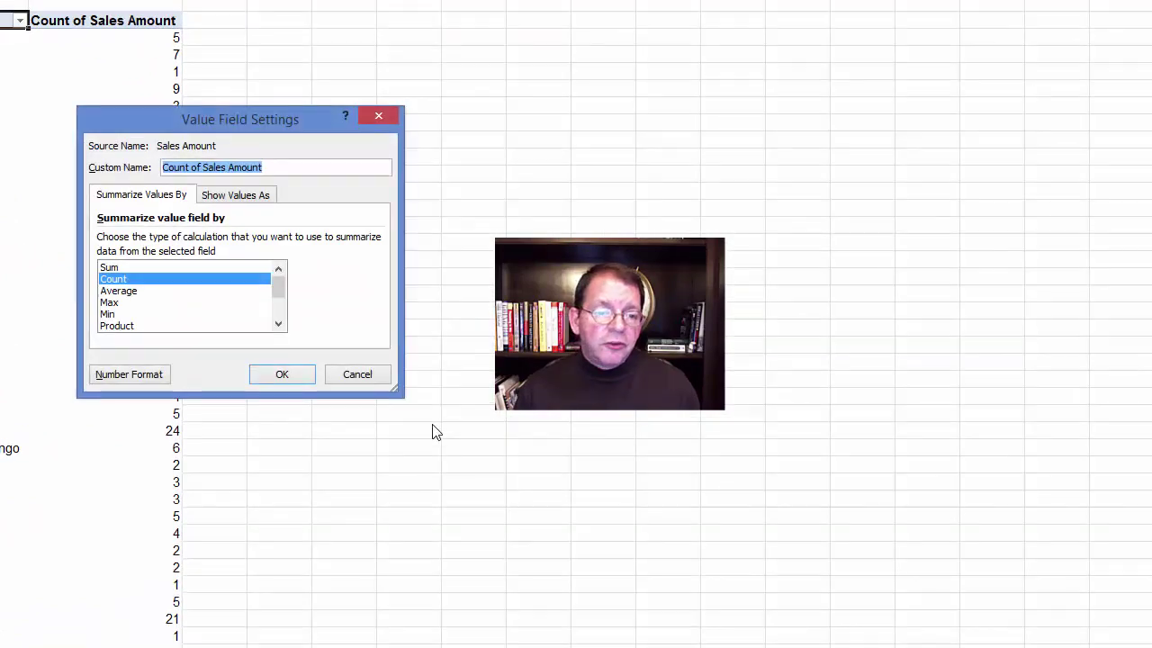
click(115, 269)
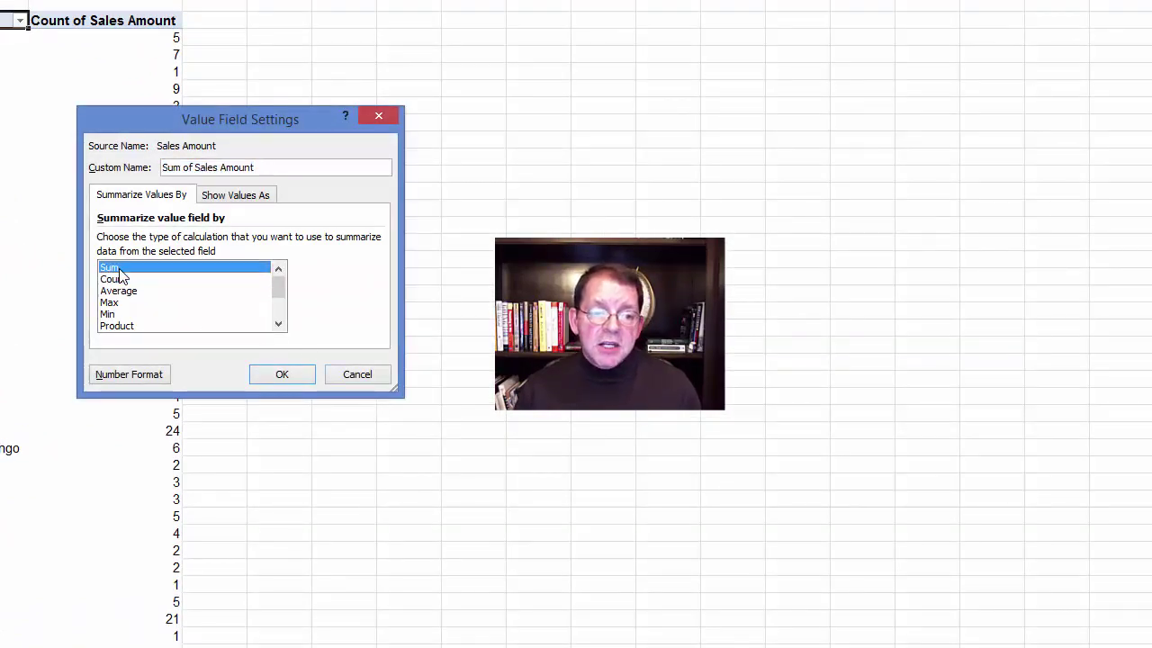
click(281, 374)
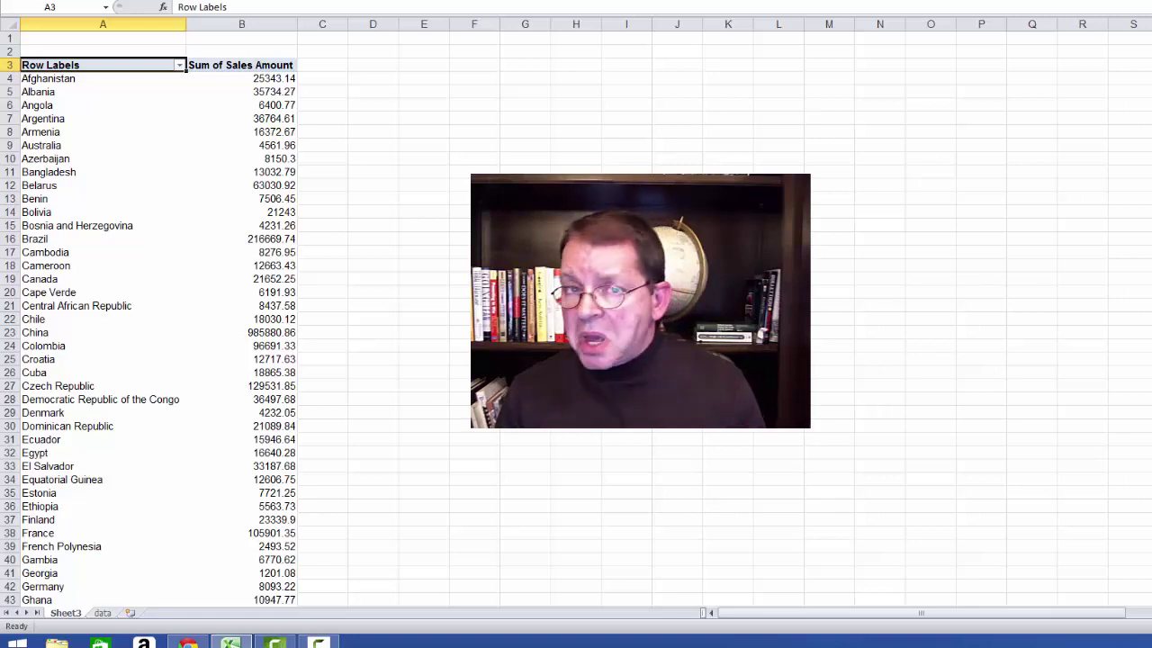
Sort countries by Sum of Sales Amount from largest to smallest.
click(256, 80)
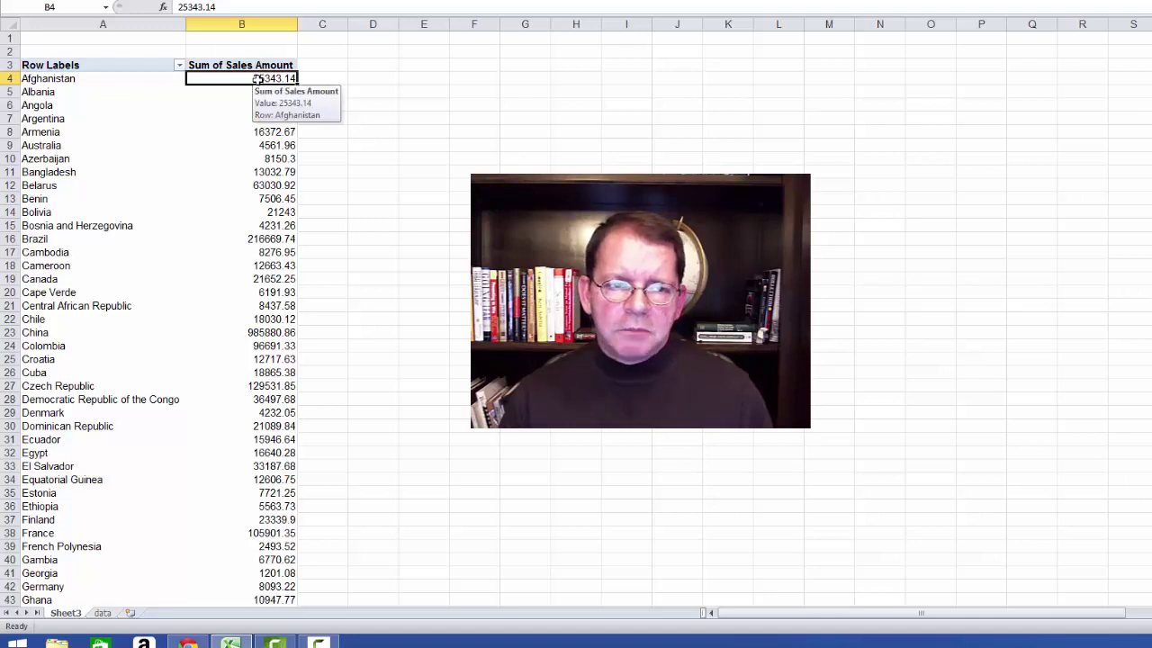
right_click(257, 79)
mouse_move(323, 165)
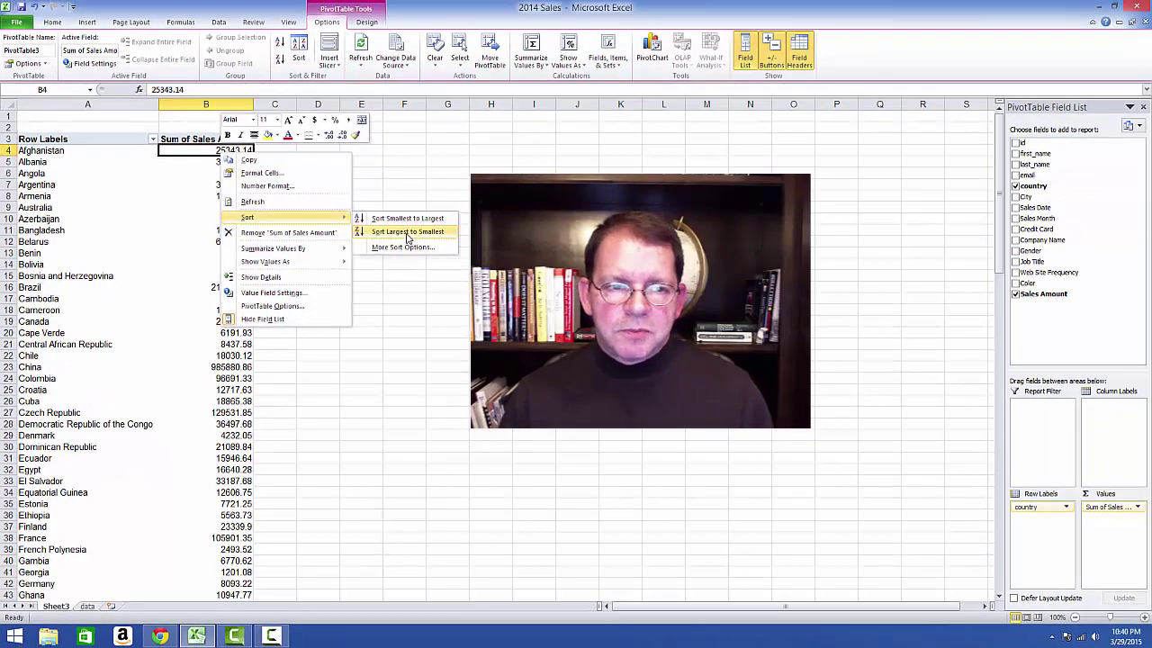
click(455, 193)
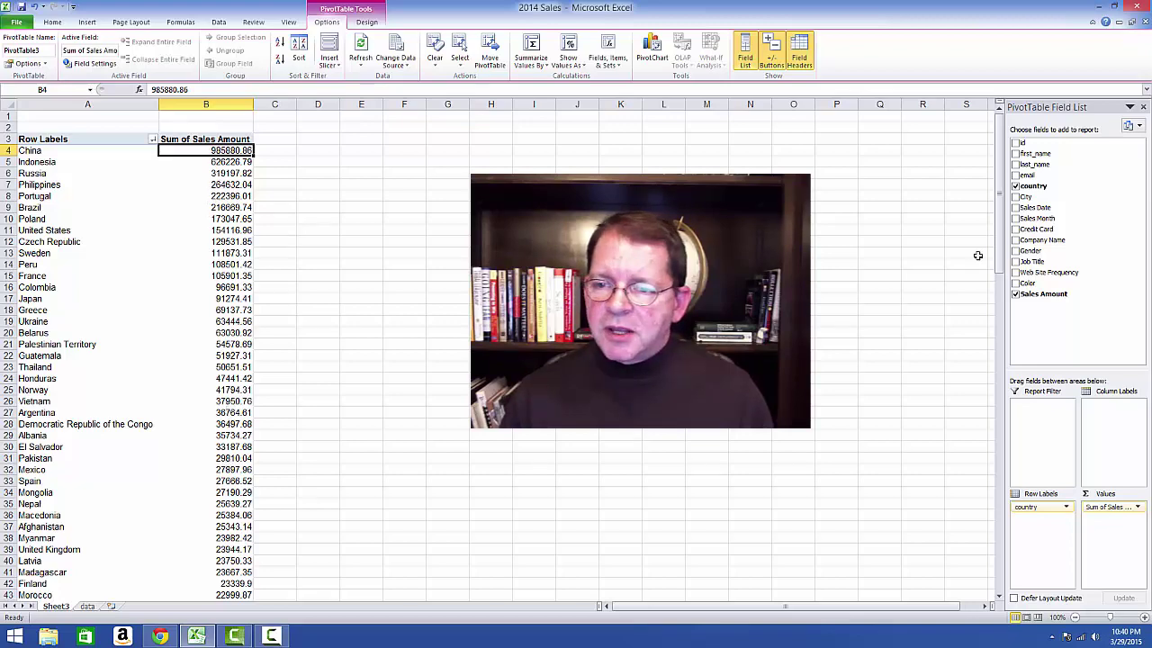
drag(997, 236, 964, 178)
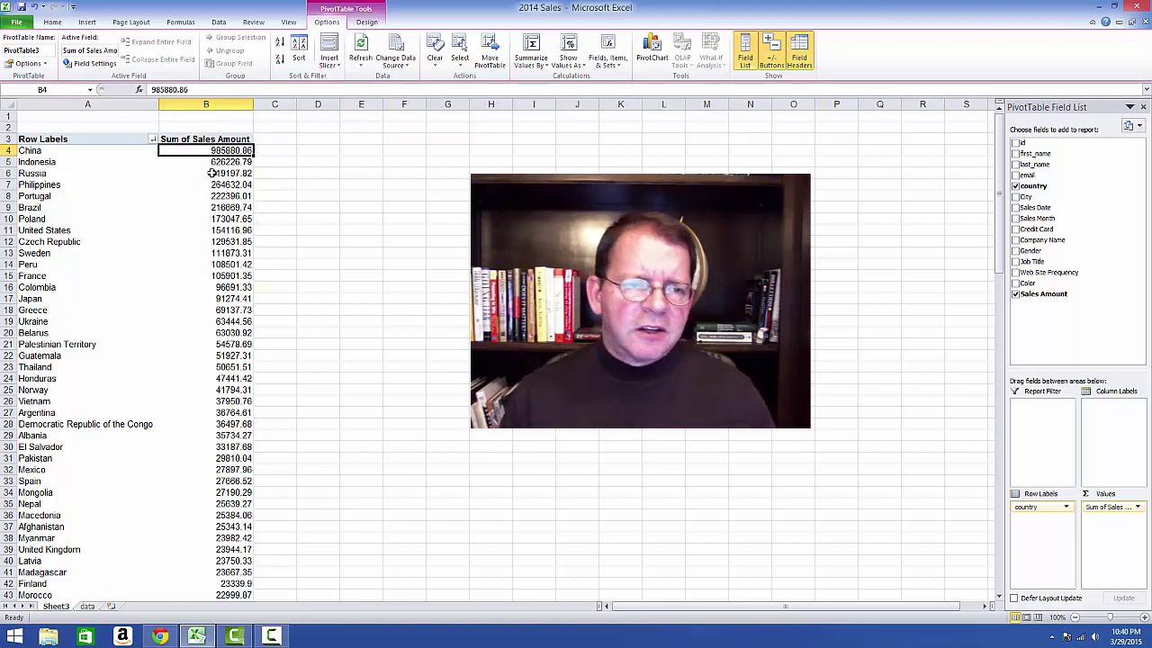
Format the column B sales totals as Accounting dollars with zero decimal places.
click(224, 102)
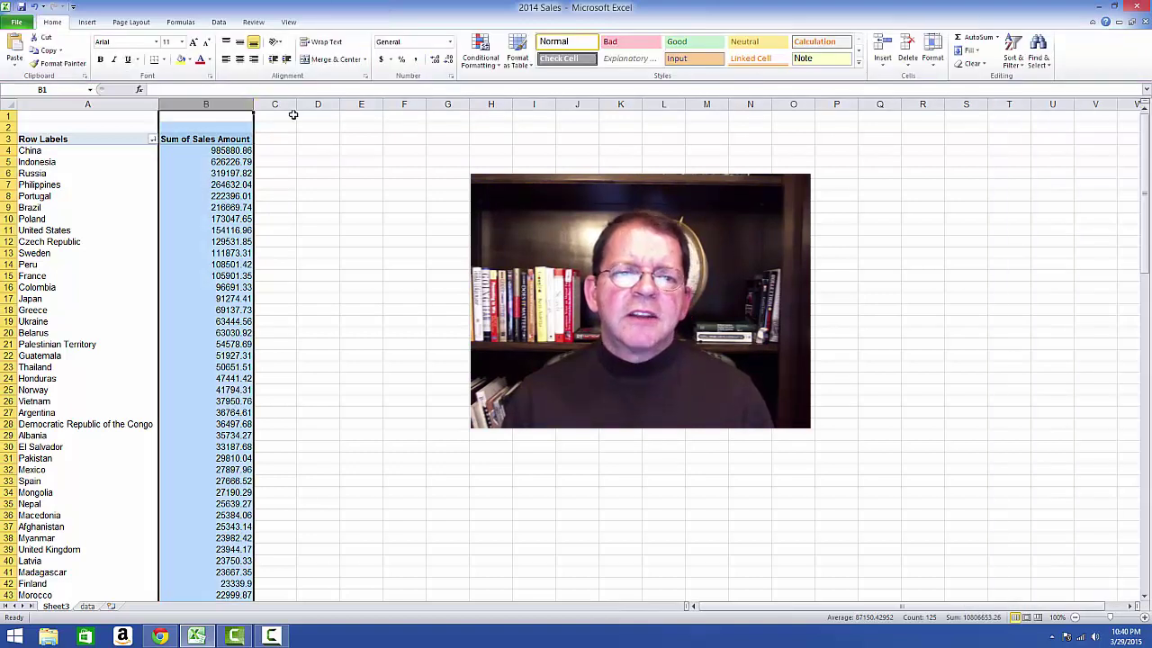
click(383, 60)
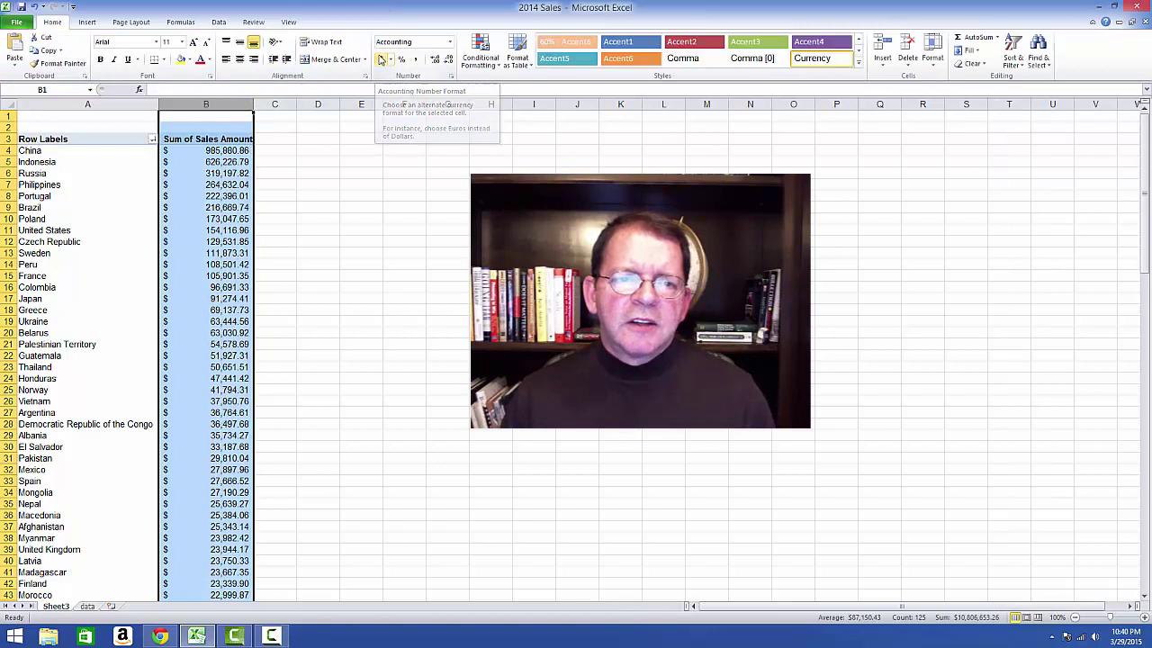
click(447, 62)
click(447, 61)
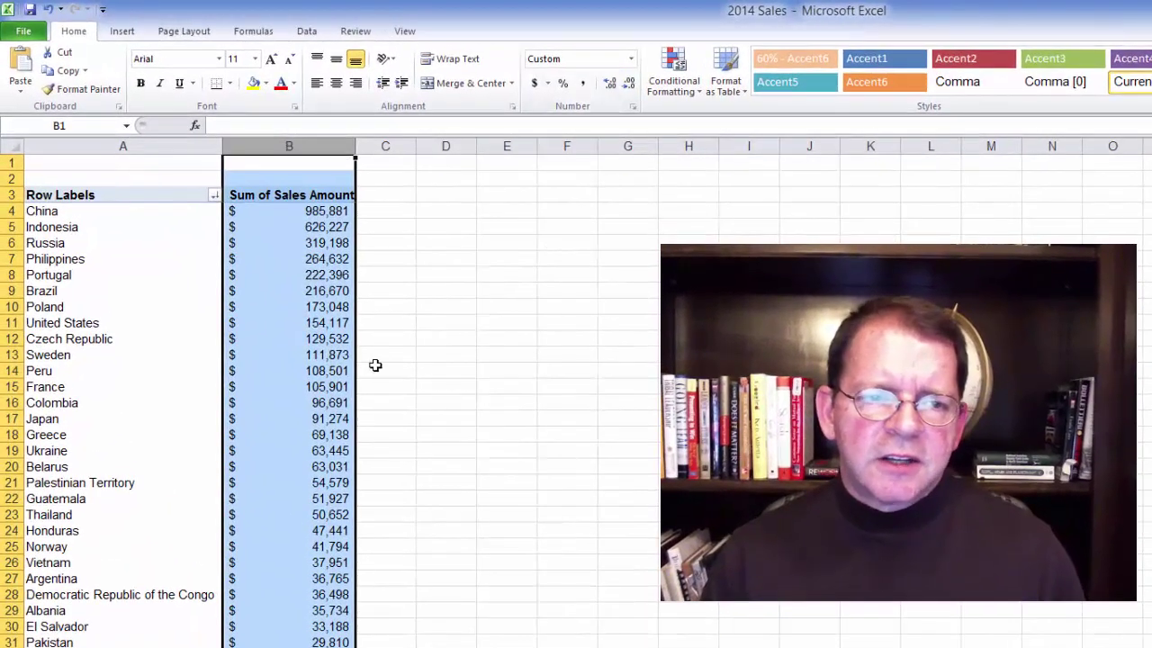
click(347, 355)
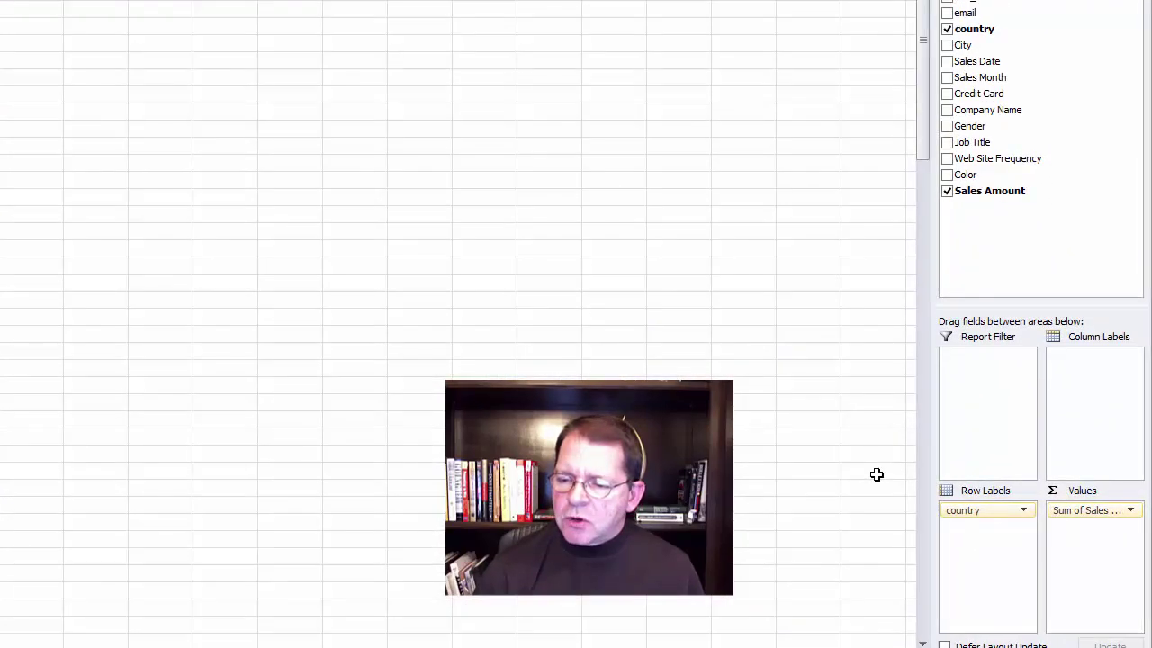
Swap country out of Row Labels and put Sales Date there instead.
drag(984, 513, 884, 406)
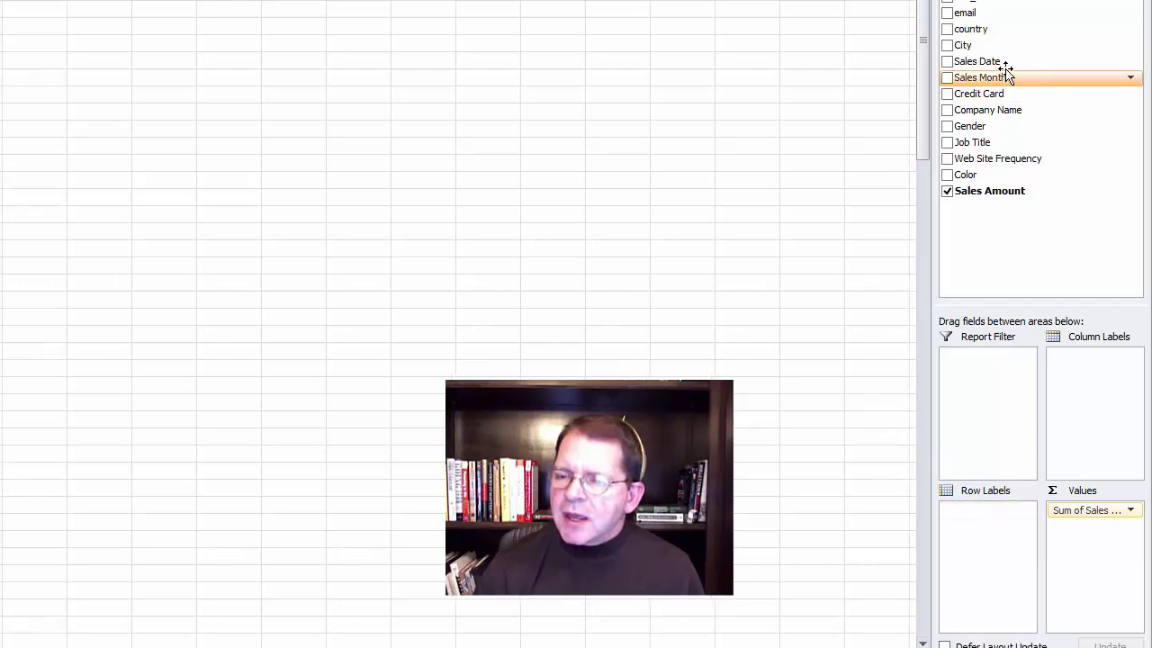
drag(1003, 63, 999, 517)
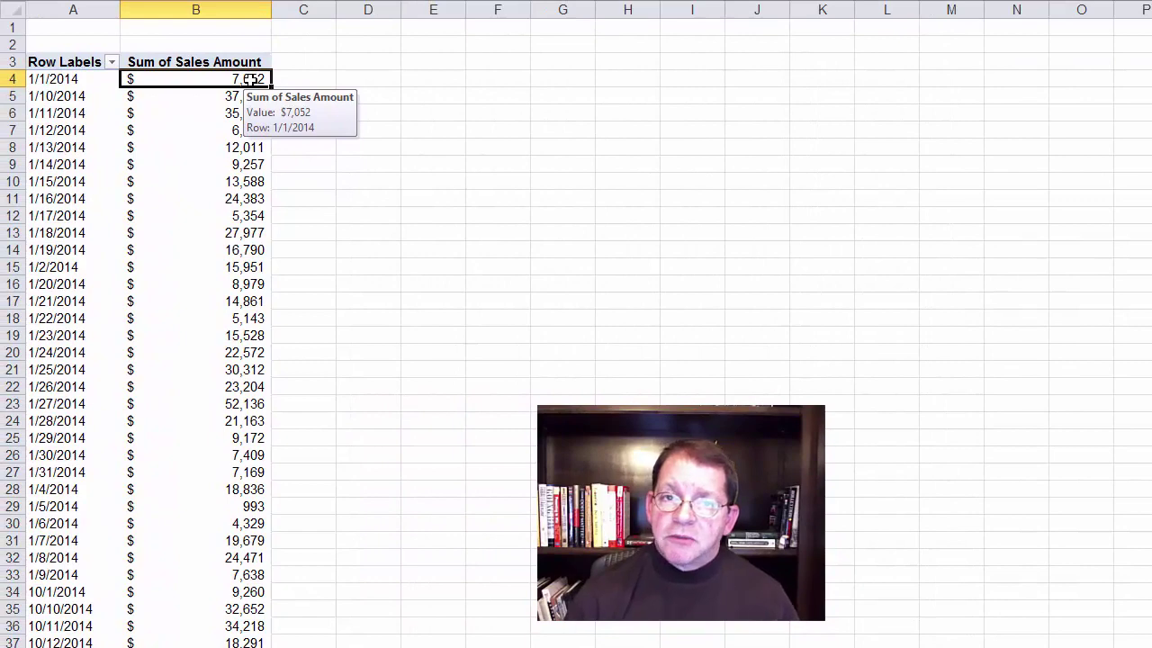
Sort the daily totals largest to smallest, then remove Sales Date from Row Labels.
right_click(250, 81)
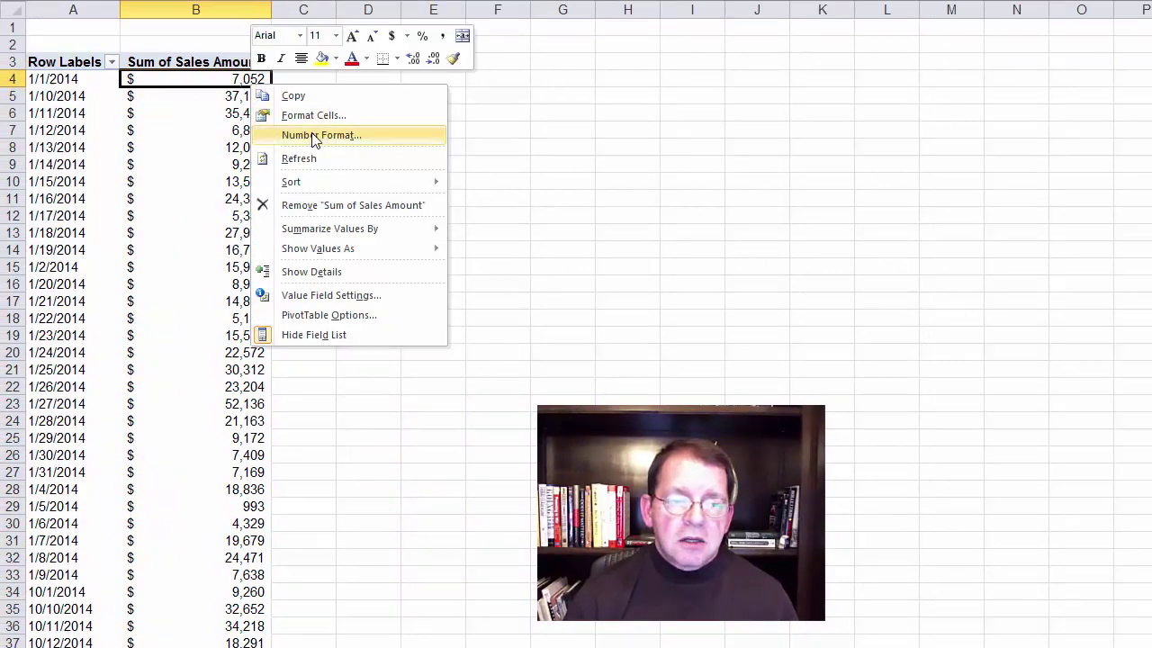
mouse_move(322, 187)
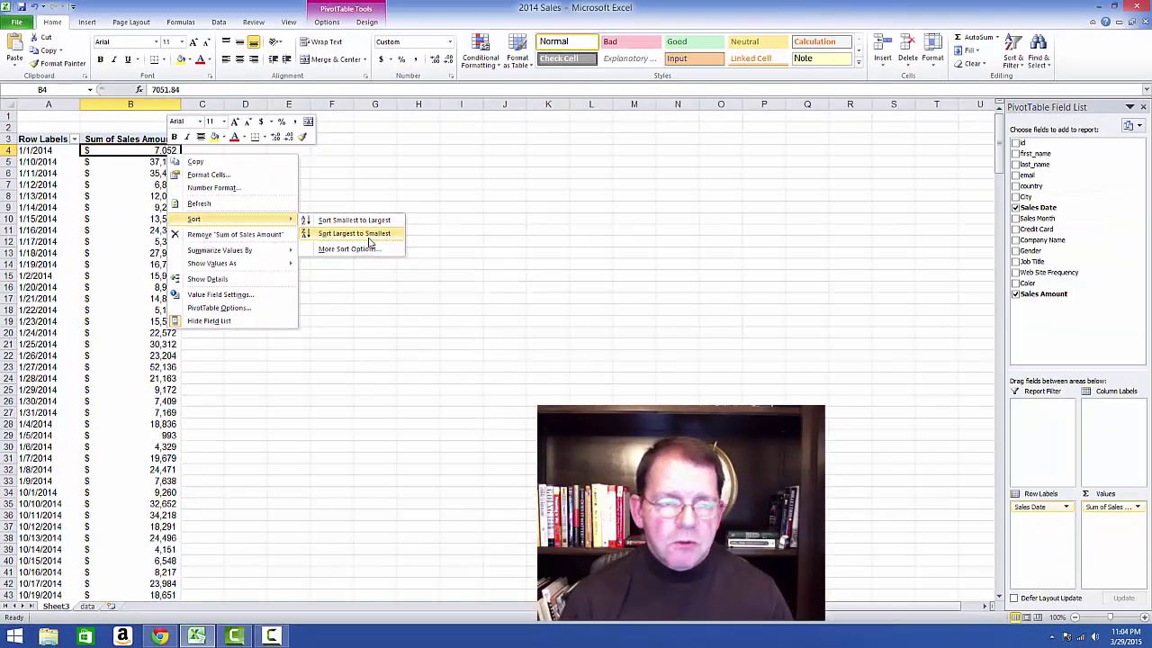
click(555, 216)
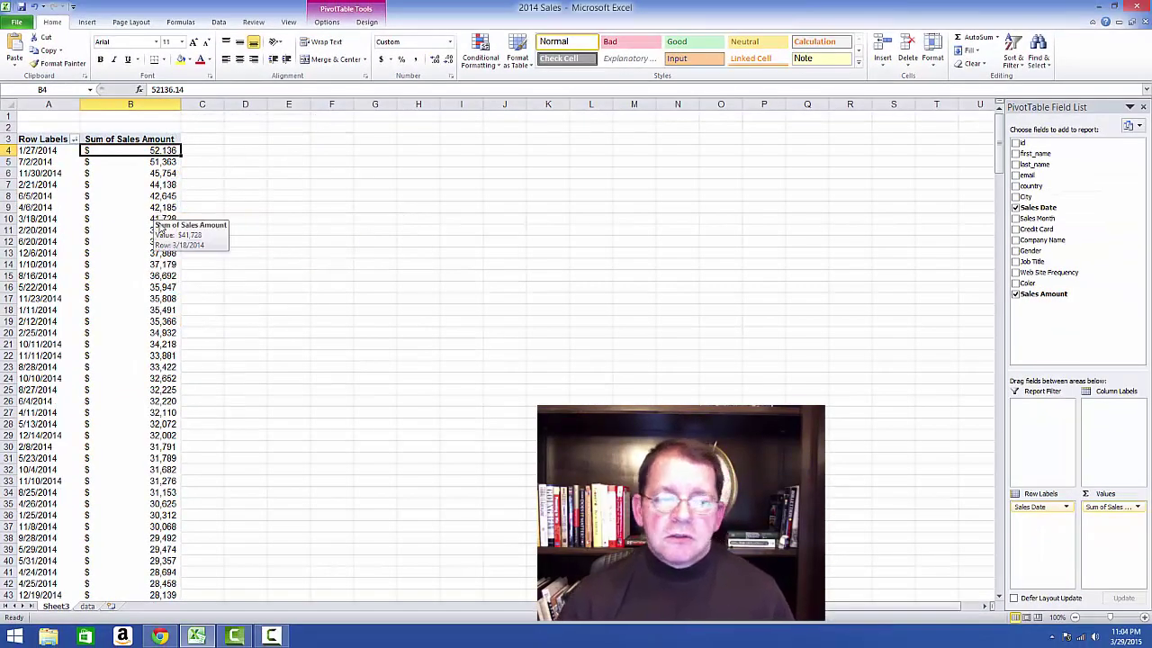
mouse_move(160, 233)
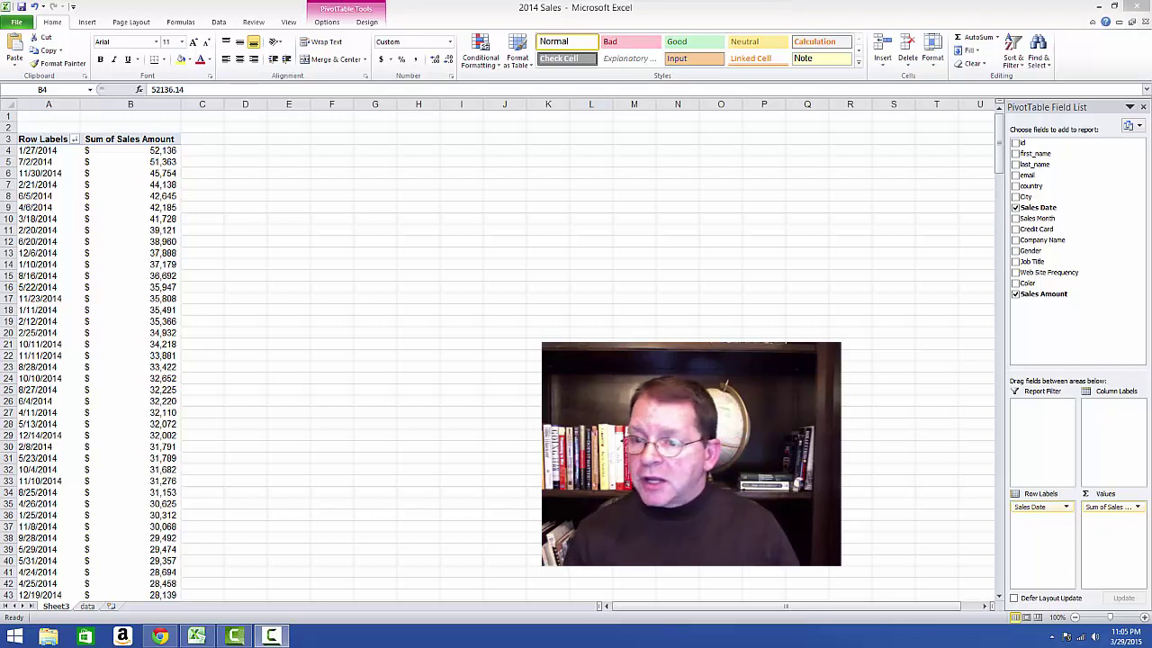
click(1035, 509)
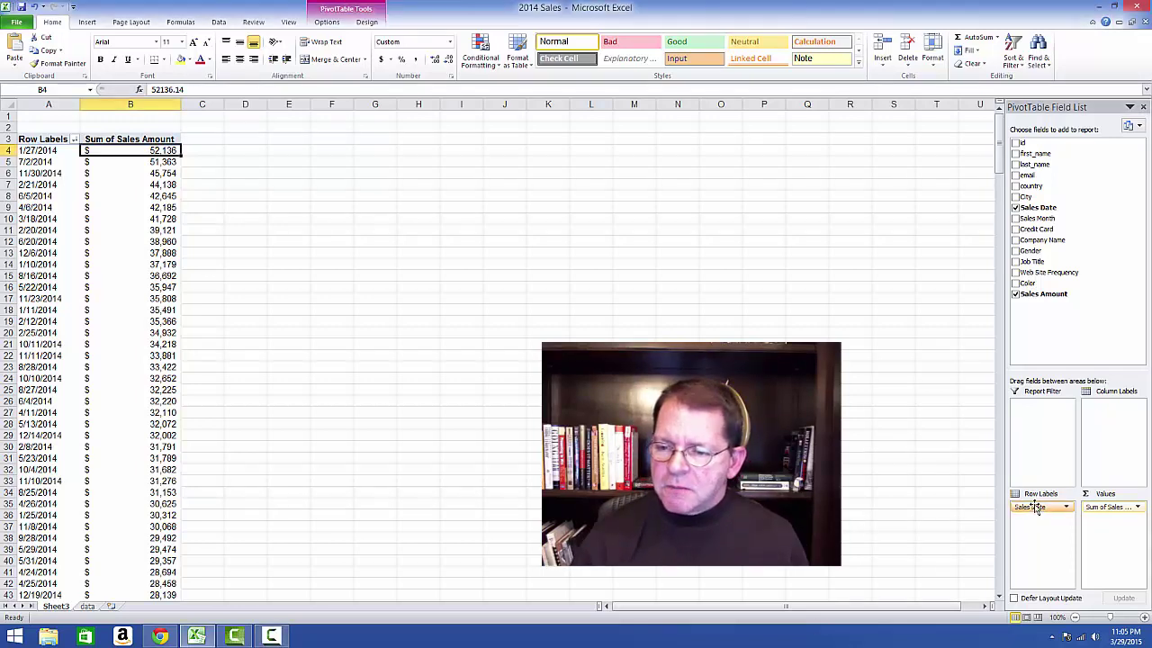
drag(1035, 509, 970, 423)
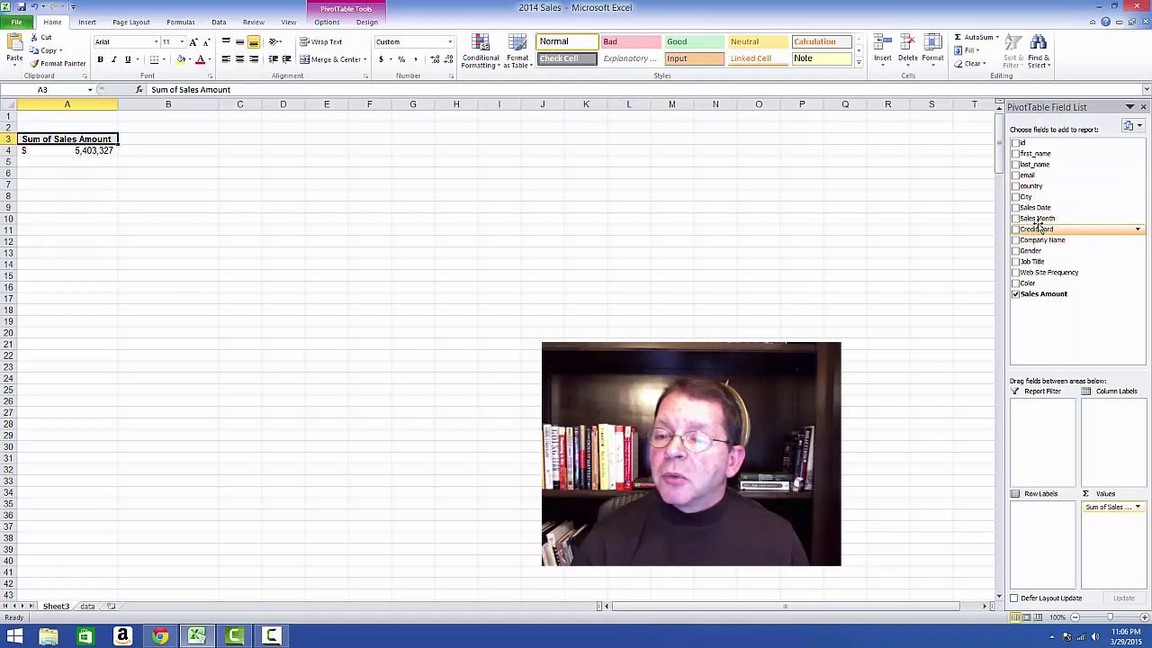
Add Sales Month to Row Labels, listing totals for months 1–12 plus (blank).
drag(1036, 218, 1044, 515)
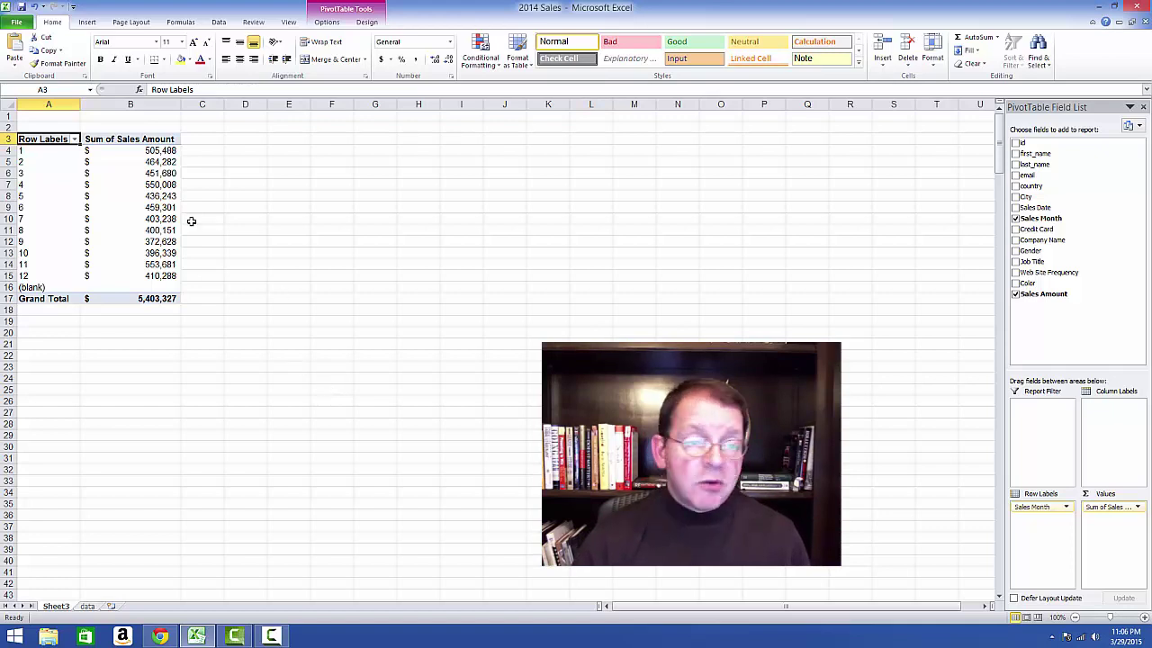
click(150, 151)
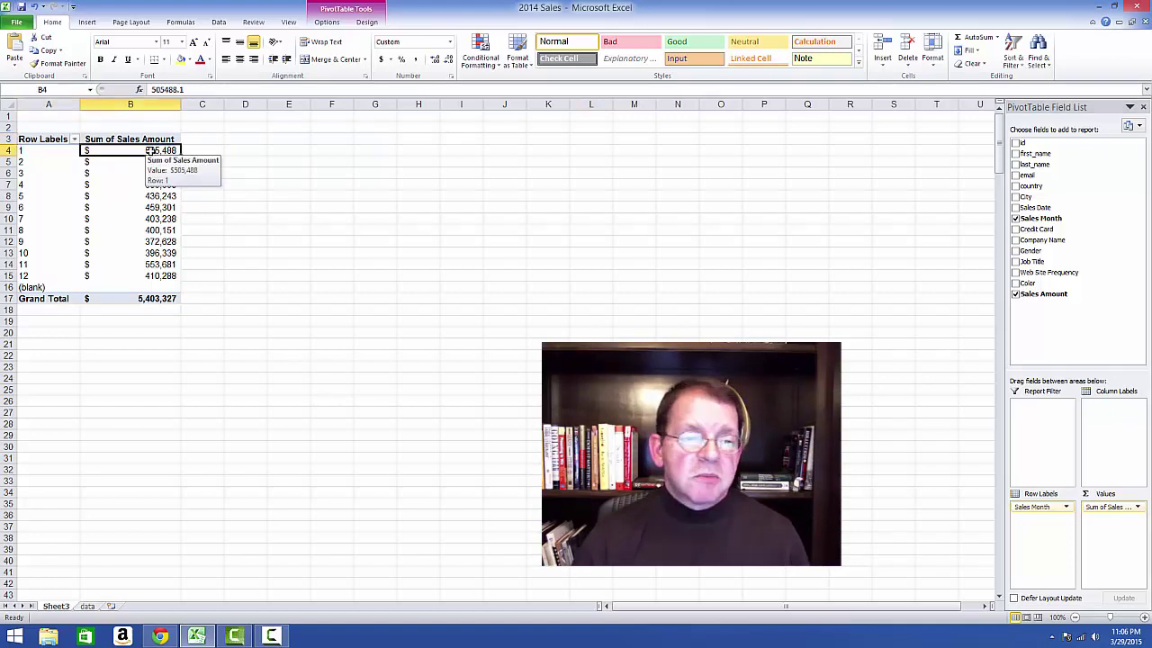
Sort the monthly totals largest to smallest, month 11 ($553,681) first.
right_click(151, 151)
mouse_move(220, 221)
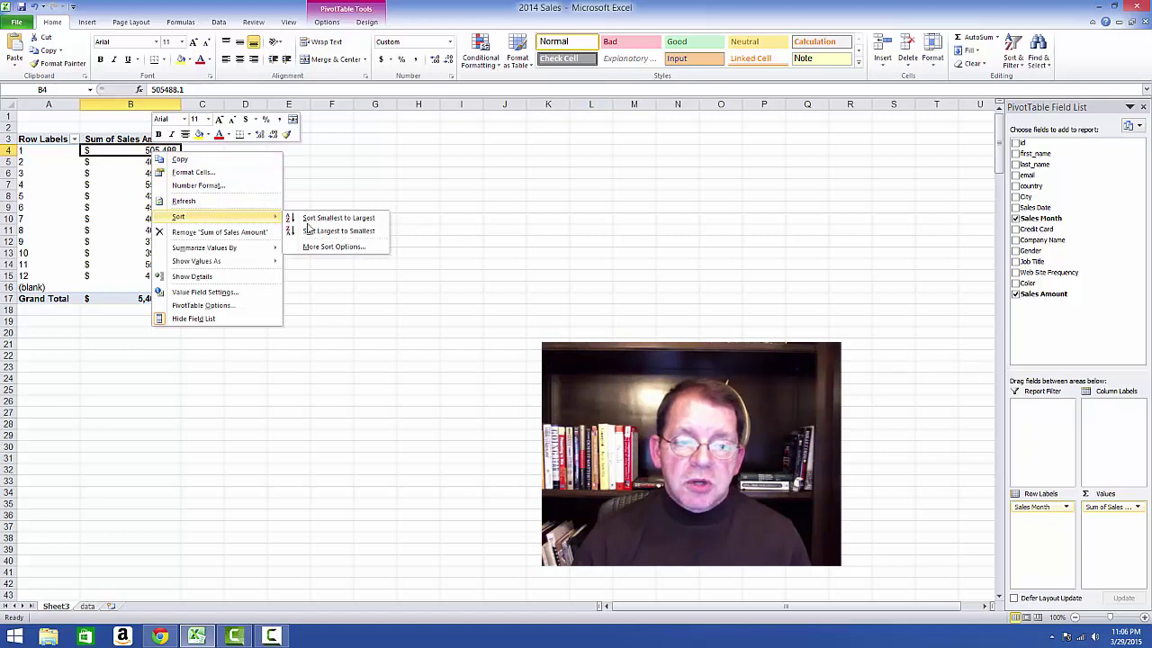
click(344, 232)
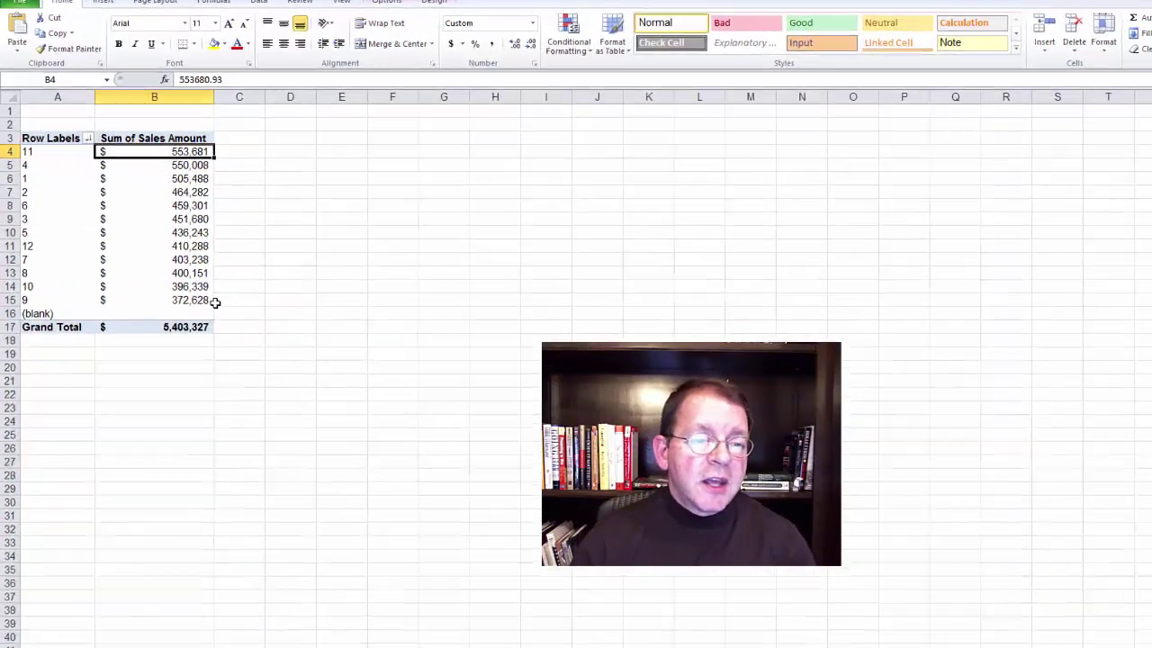
click(177, 276)
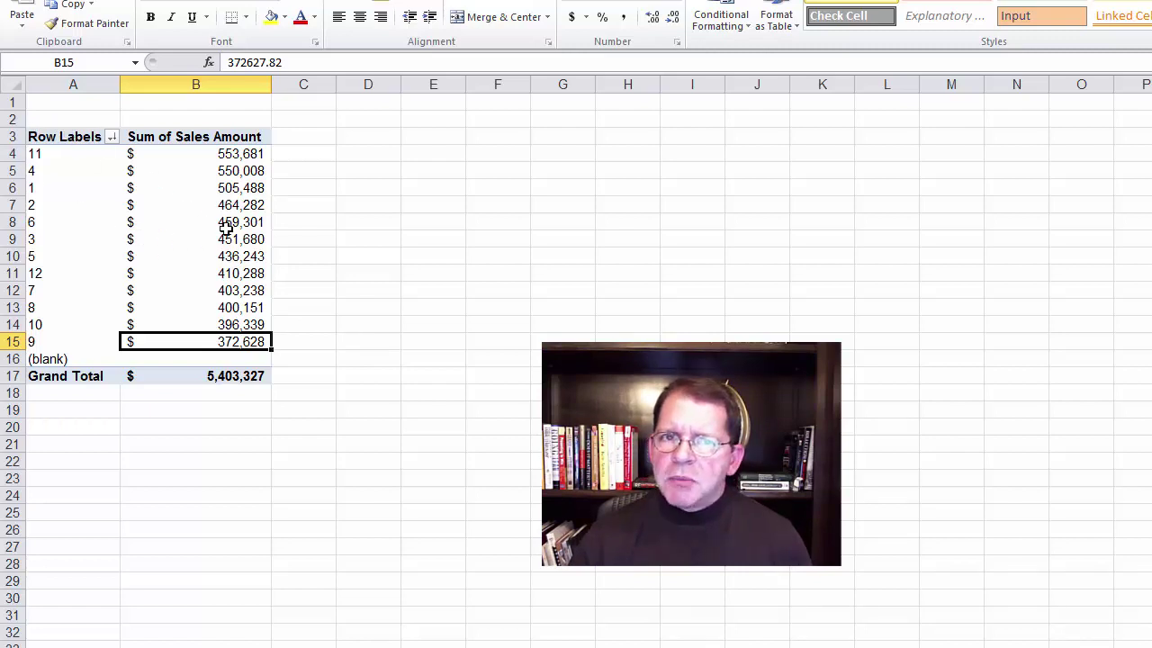
Change header 'Row Labels' to 'Month' and 'Sum of Sales Amount' to 'Total Sales'.
click(80, 138)
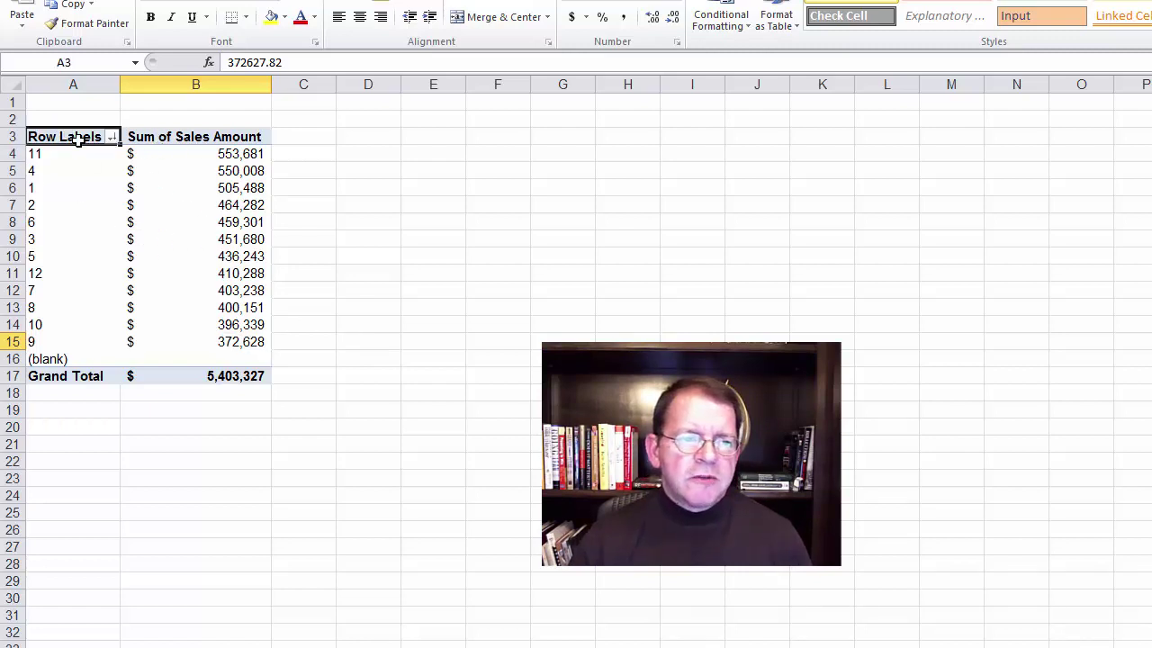
drag(300, 62, 227, 62)
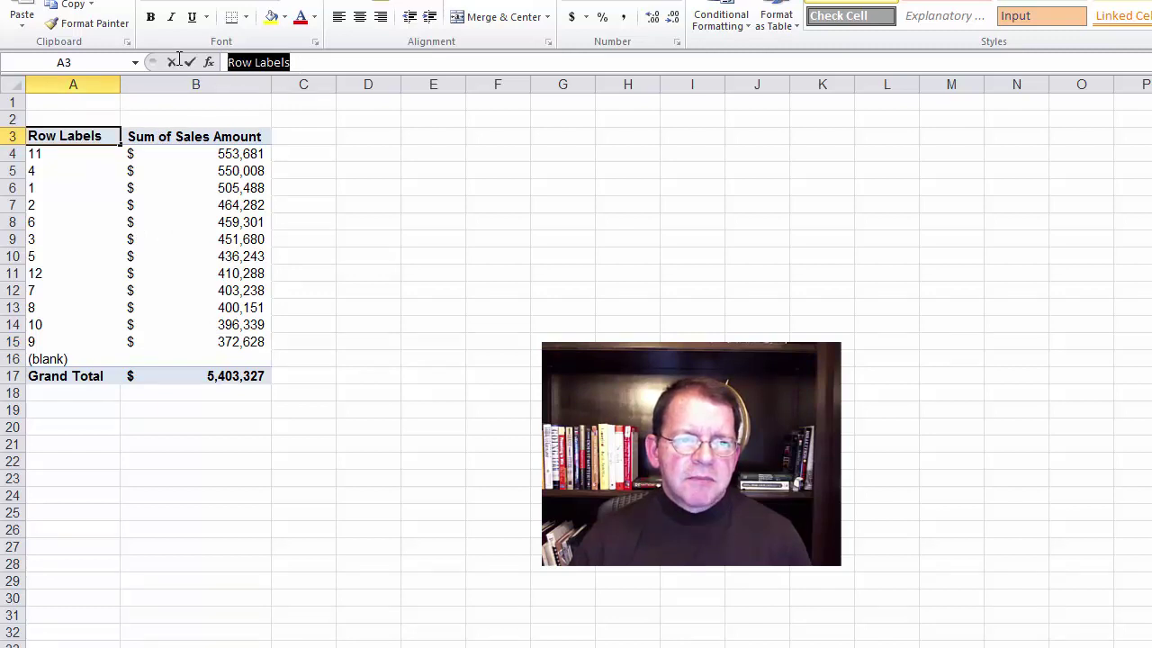
text(Month)
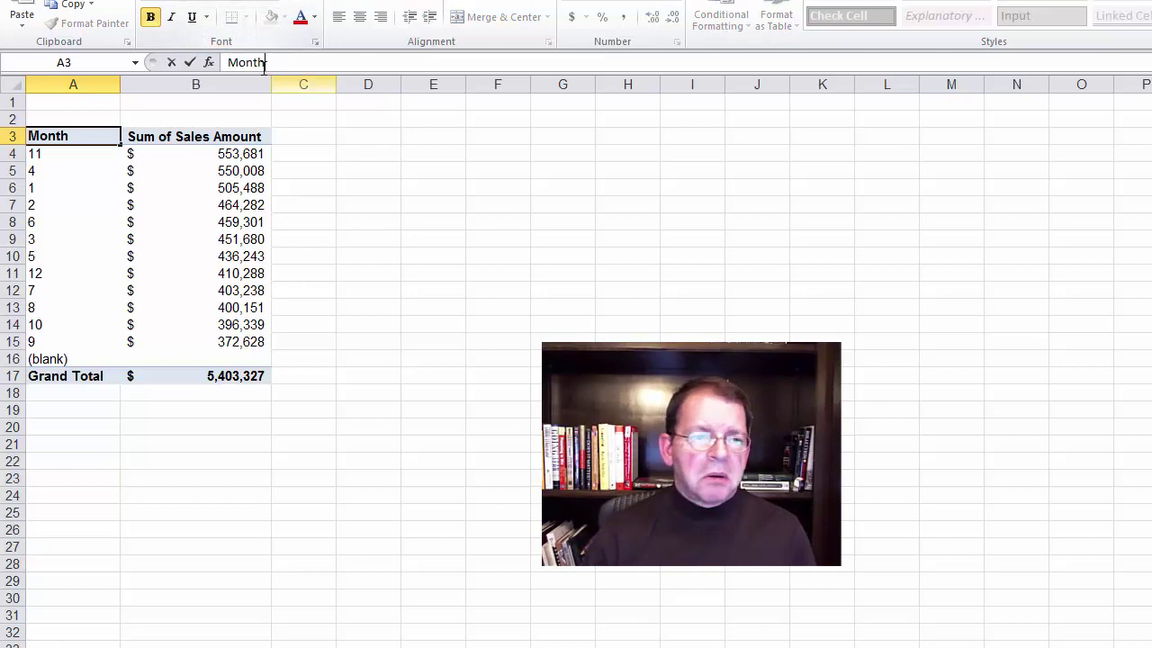
click(207, 136)
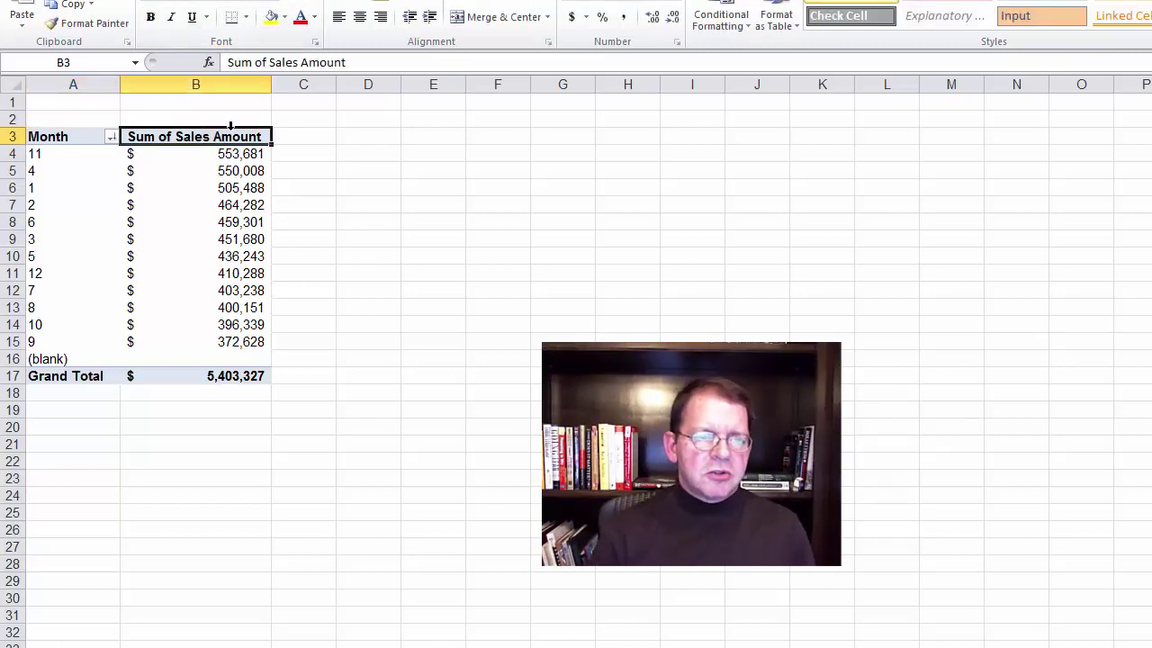
text(Total Sales)
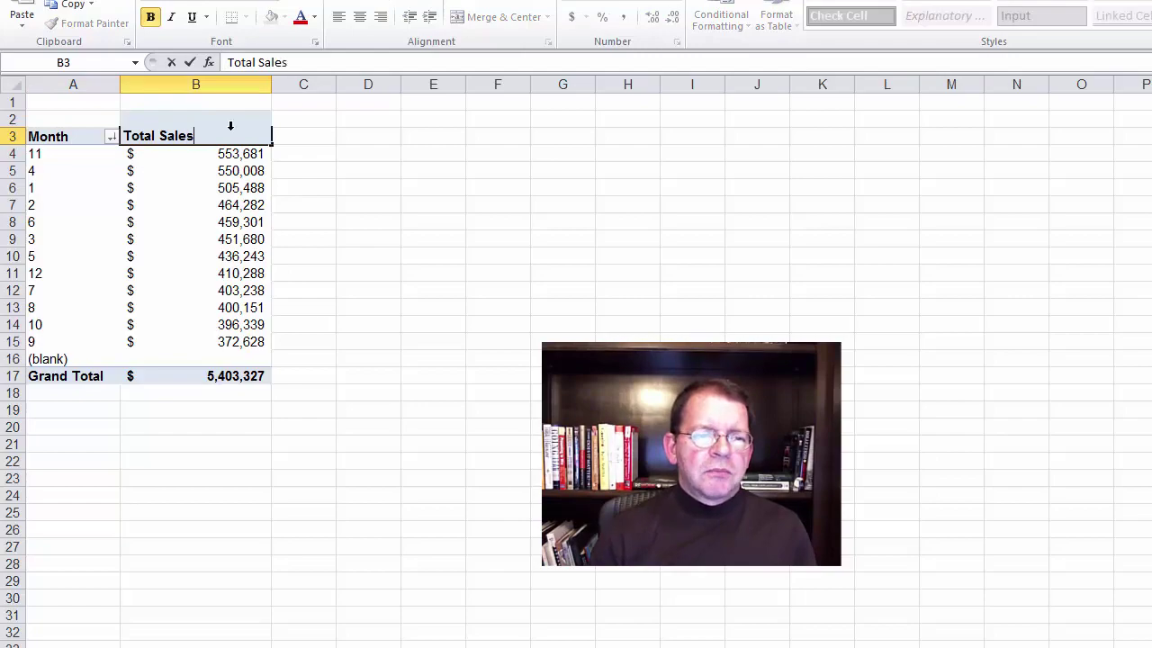
key(Return)
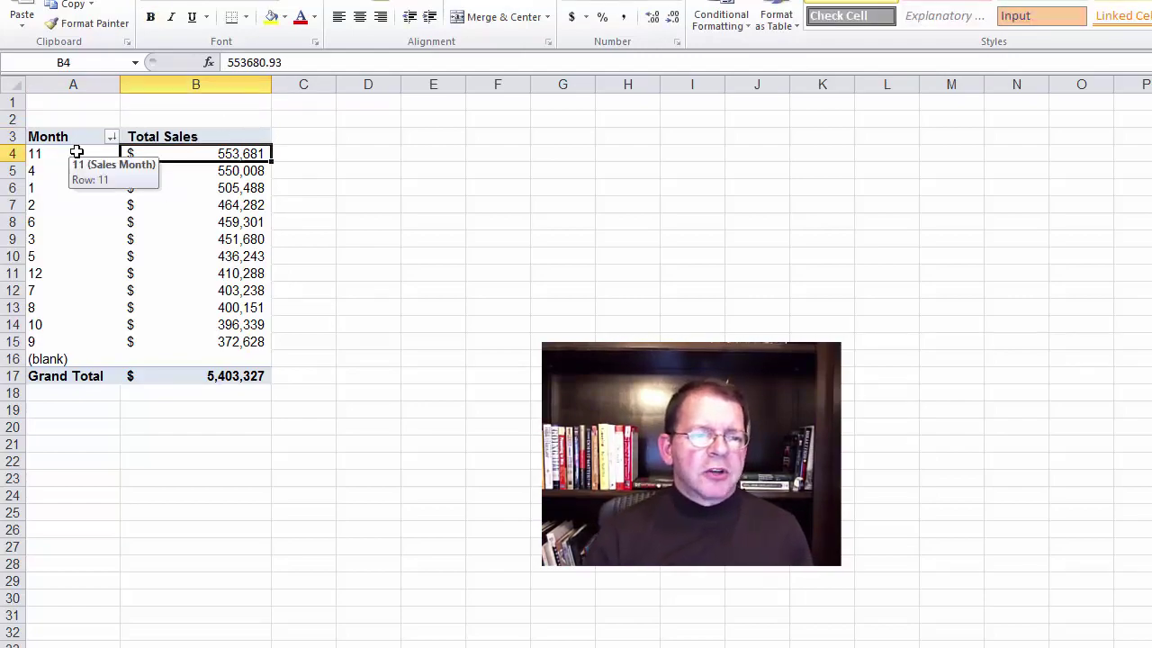
click(76, 153)
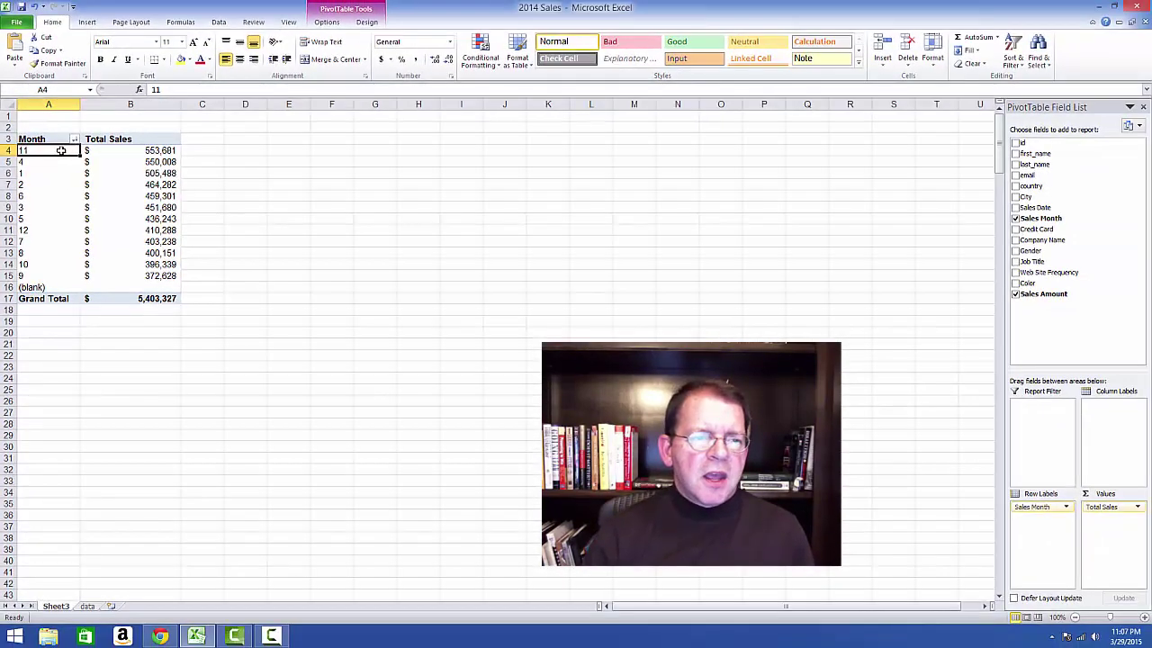
Sort the Month labels A to Z so months run 1 through 12, starting at $505,488.
right_click(97, 152)
click(54, 140)
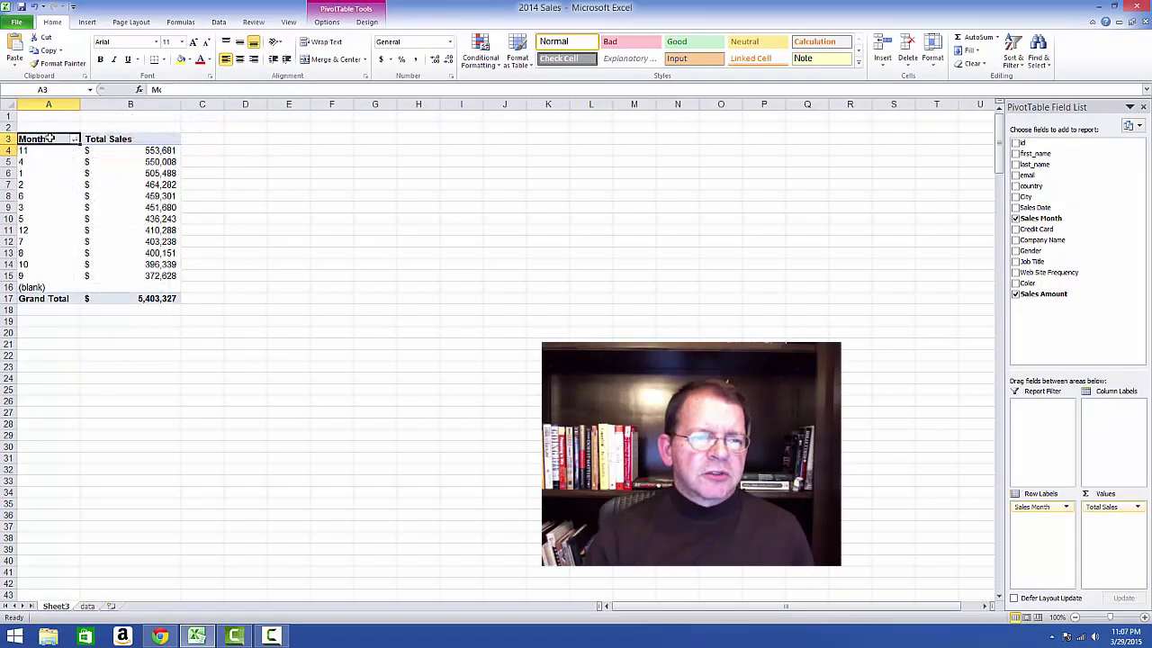
click(73, 140)
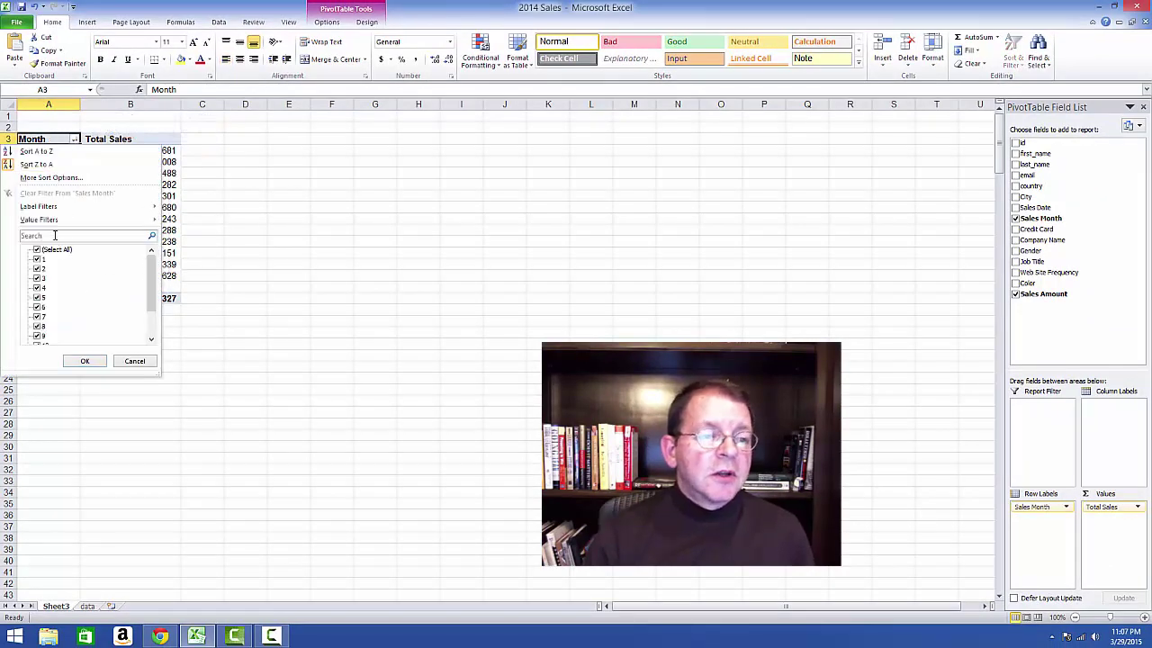
click(41, 151)
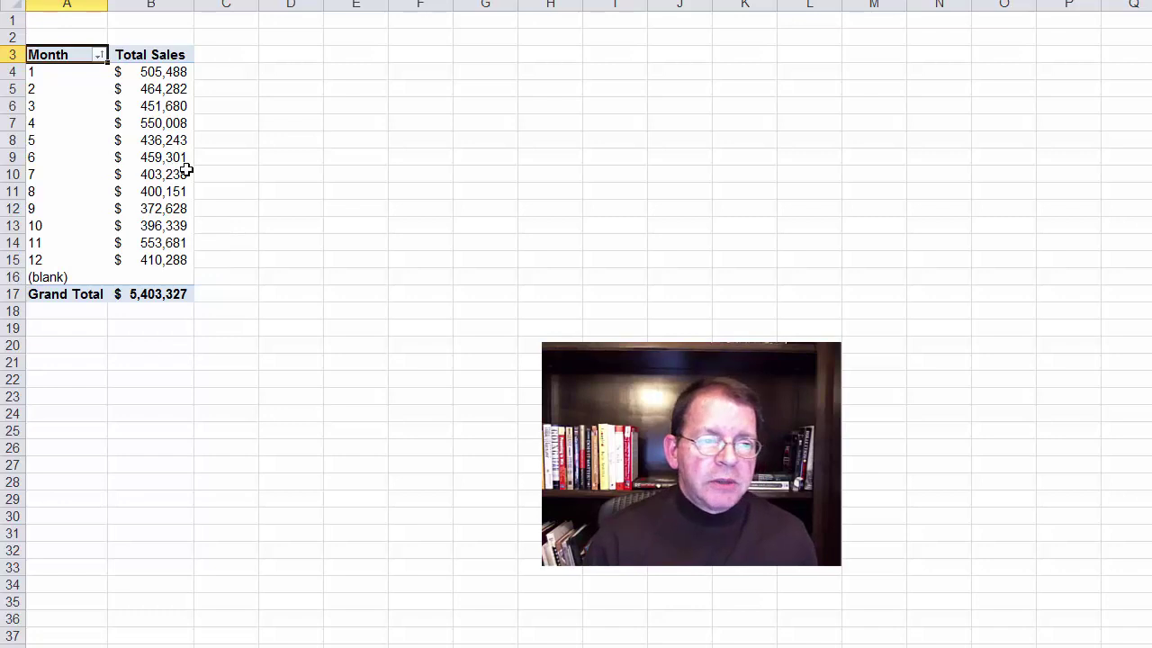
Uncheck (blank) in the Month filter, leaving months 1–12 with a $5,403,327 Grand Total.
click(100, 56)
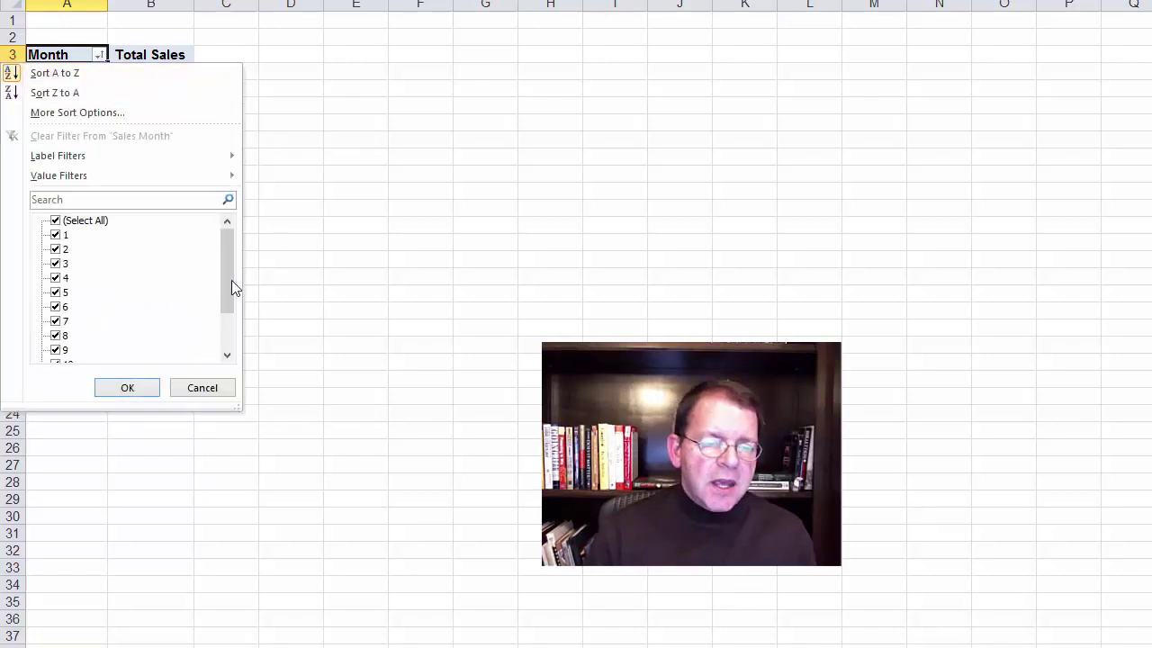
drag(228, 273, 223, 316)
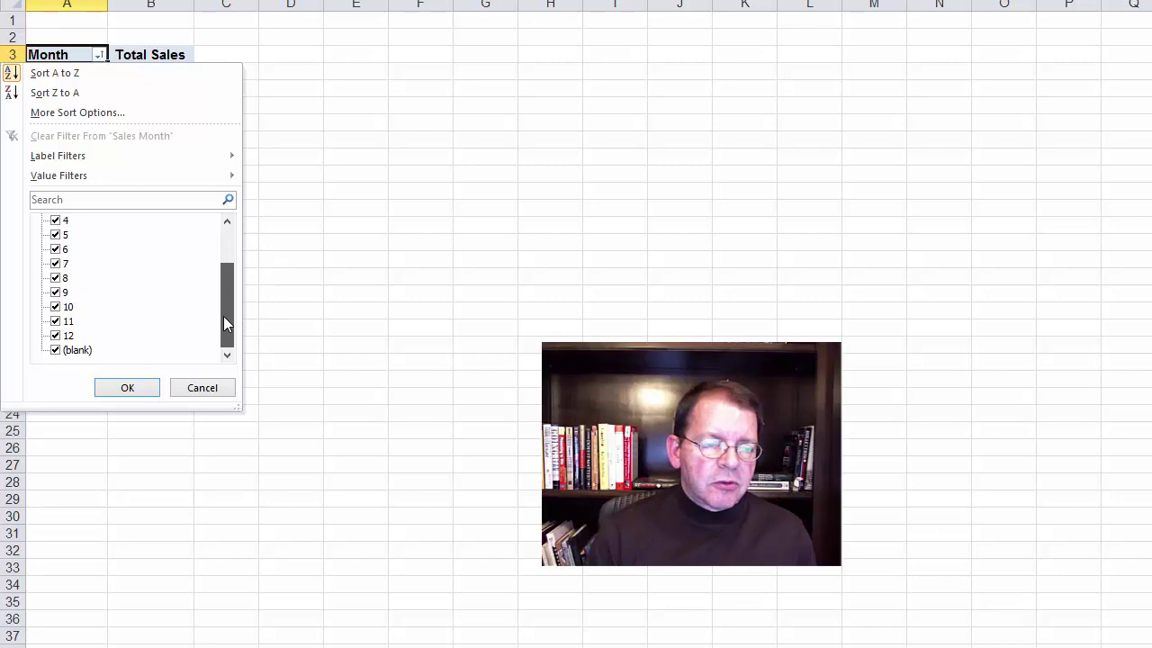
click(55, 351)
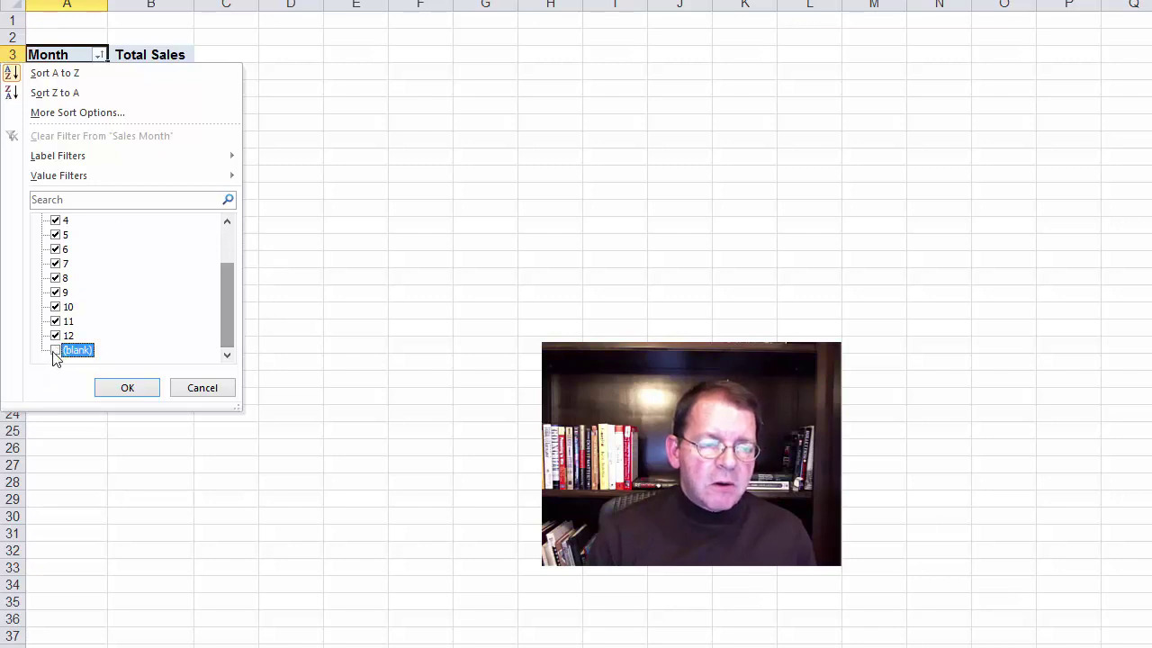
click(125, 396)
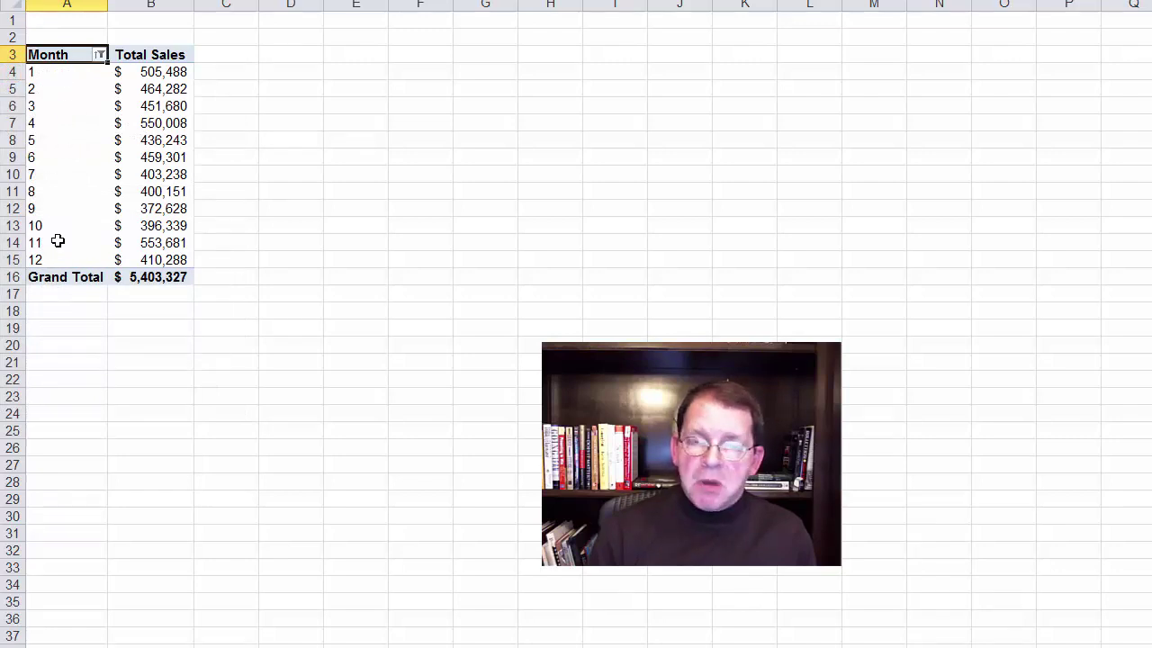
Filter the Month field to months 1, 2 and 3 only, giving a $1,421,450 Grand Total.
click(100, 56)
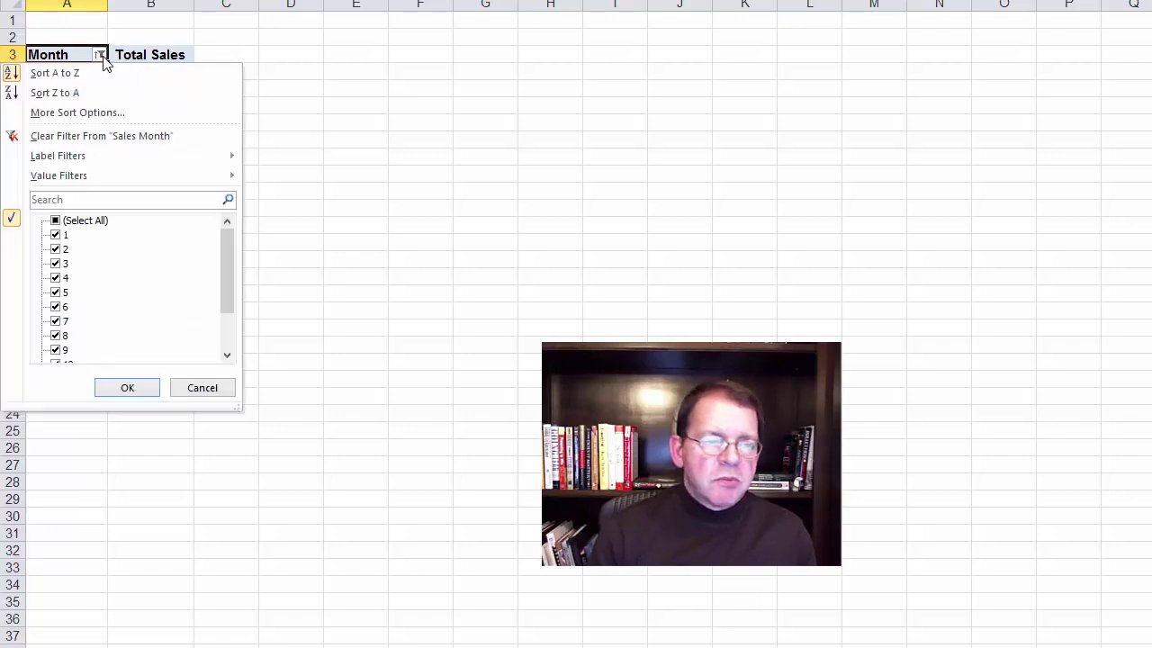
click(56, 222)
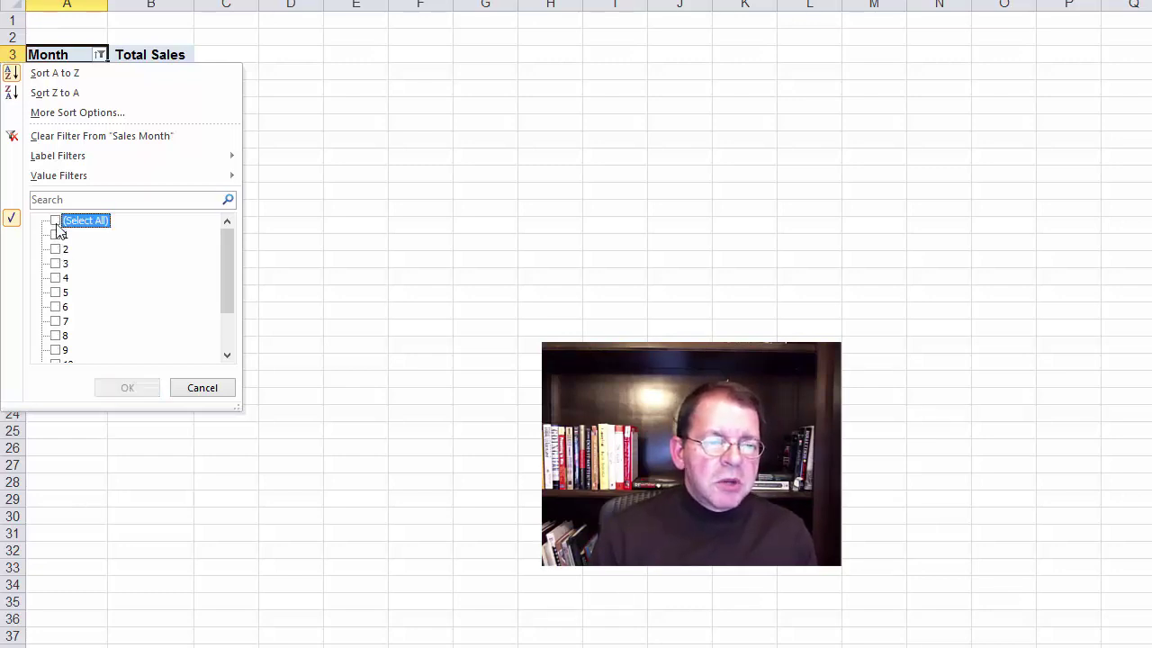
click(56, 236)
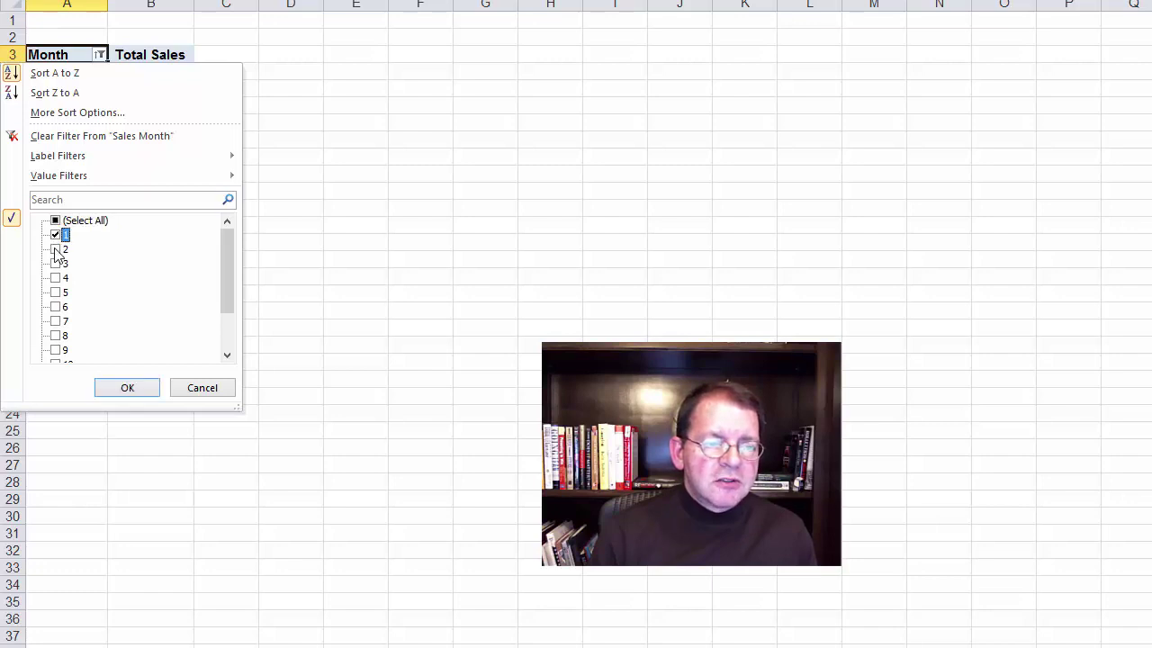
click(55, 249)
click(56, 263)
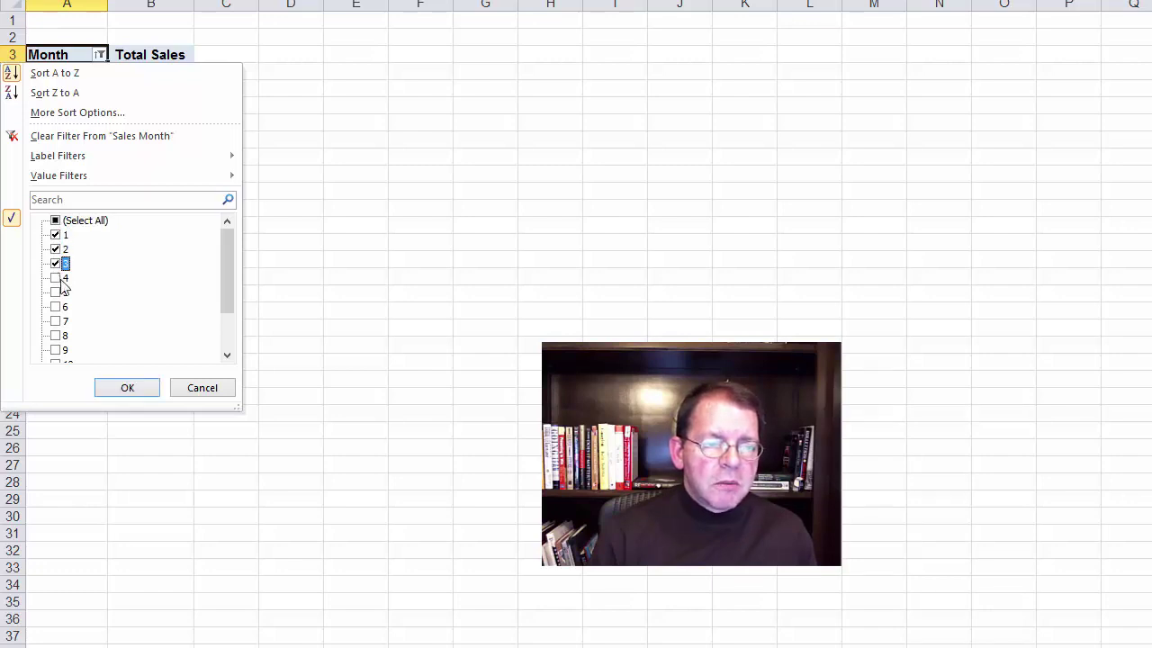
click(128, 387)
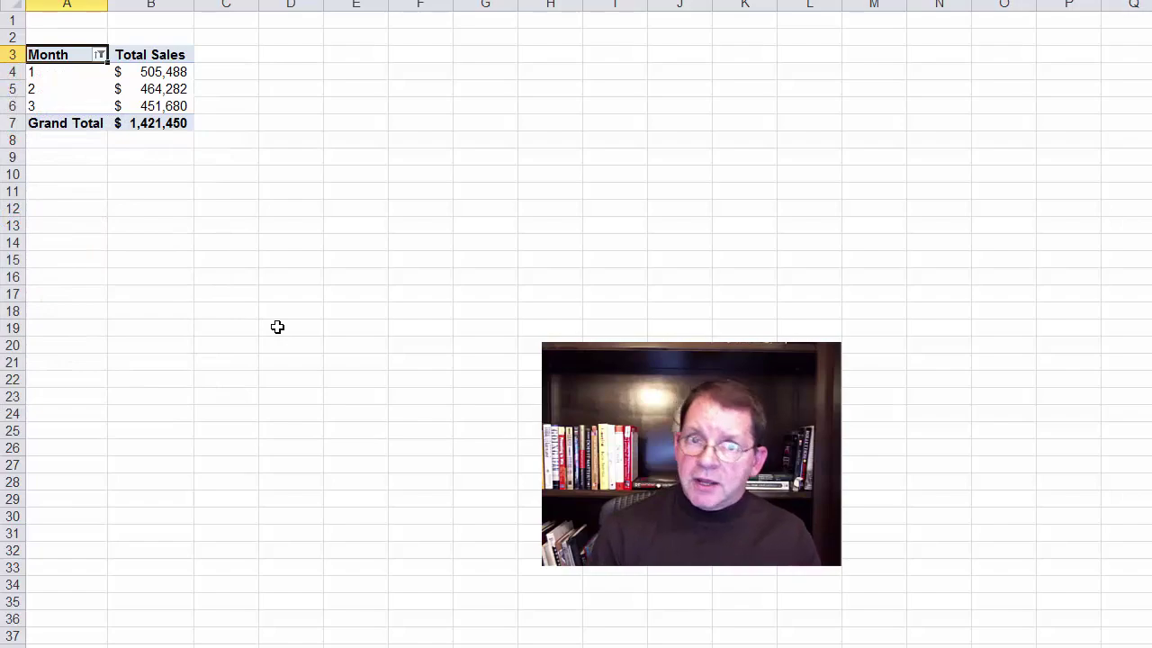
click(100, 55)
Re-check (Select All) in the Month filter so every month and (blank) reappear.
click(55, 220)
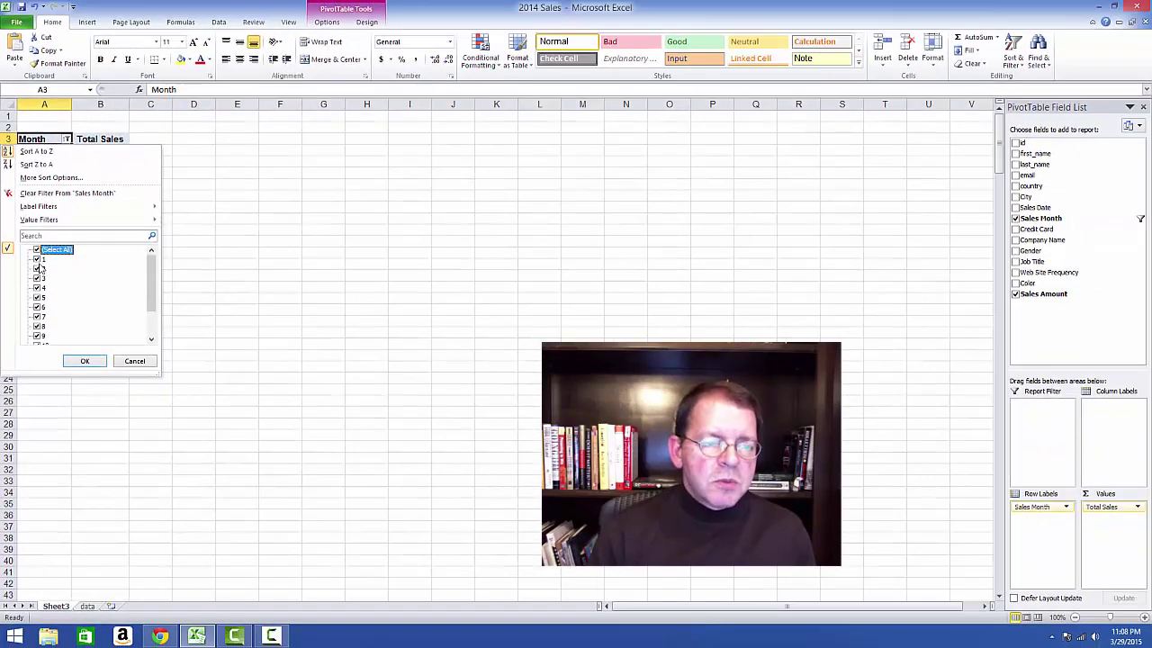
click(85, 361)
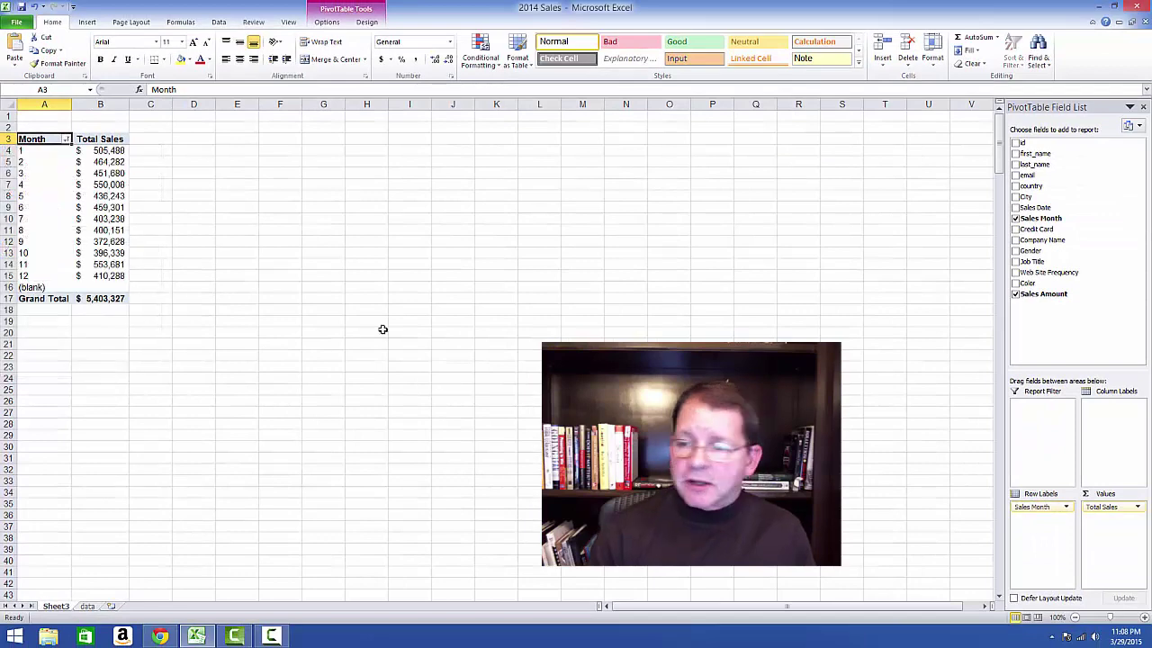